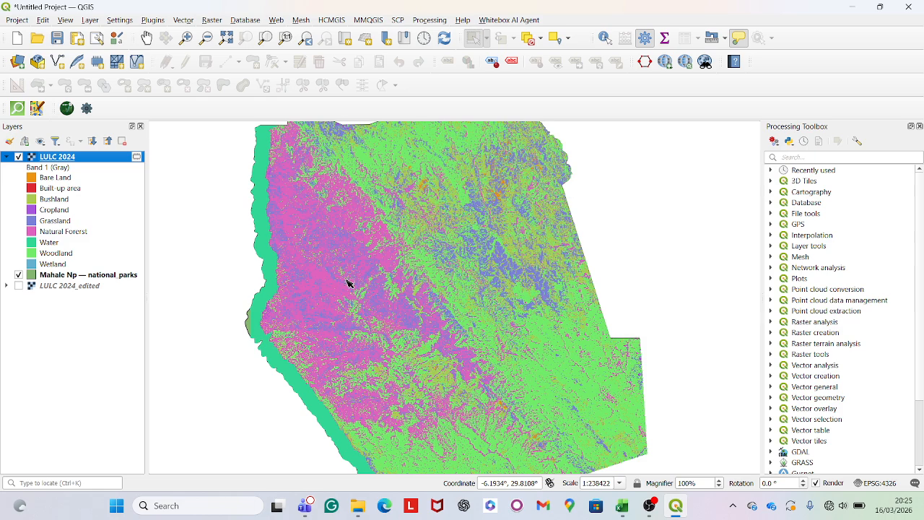
Examine the class values and labels in the LULC 2024 raster's symbology without changing the layer
{"action": "scroll", "coordinate": [337, 281], "scroll_direction": "down", "scroll_amount": 1}
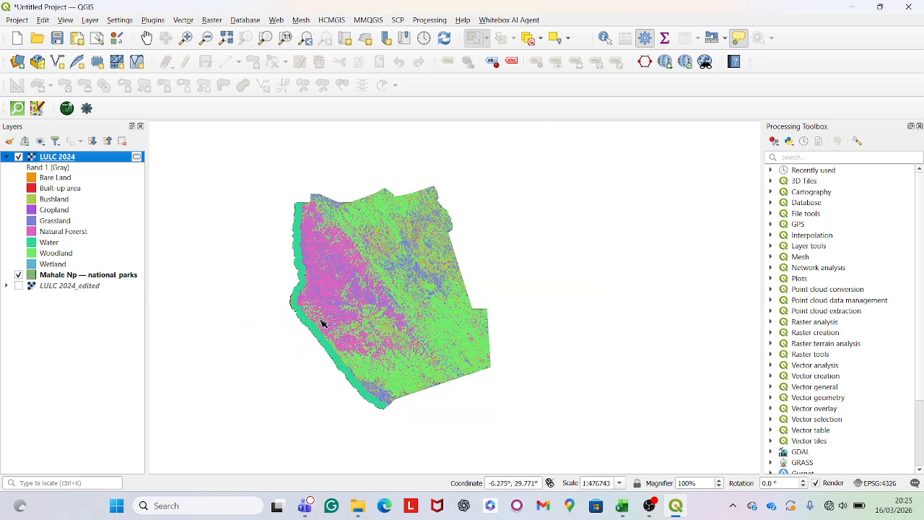
{"action": "scroll", "coordinate": [322, 323], "scroll_direction": "up", "scroll_amount": 1}
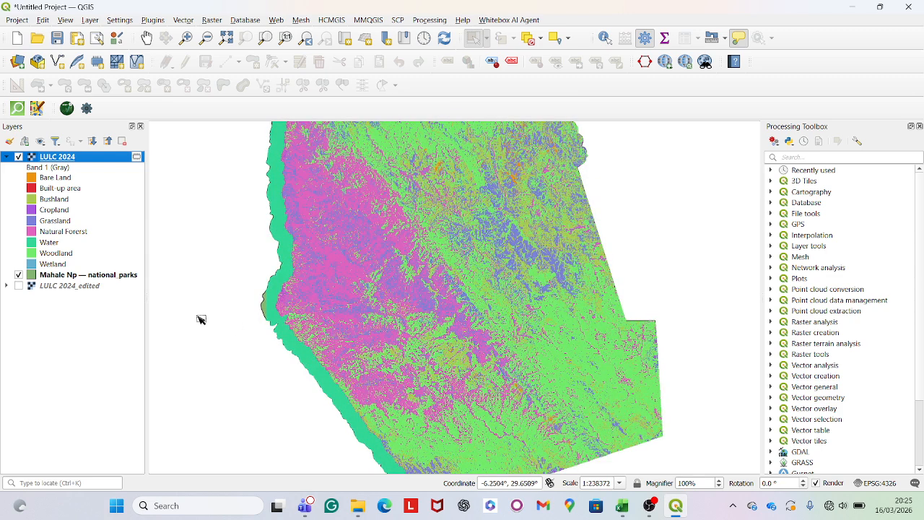
{"action": "right_click", "coordinate": [86, 162]}
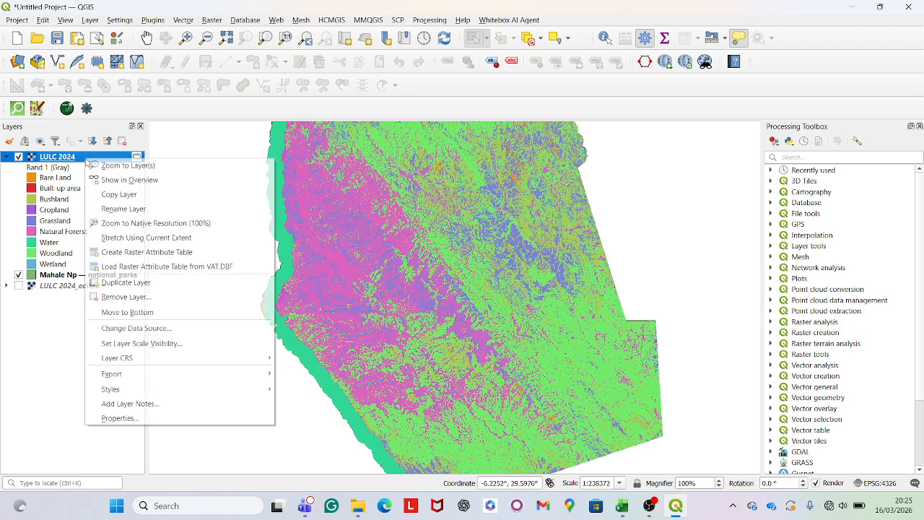
{"action": "left_click", "coordinate": [150, 413]}
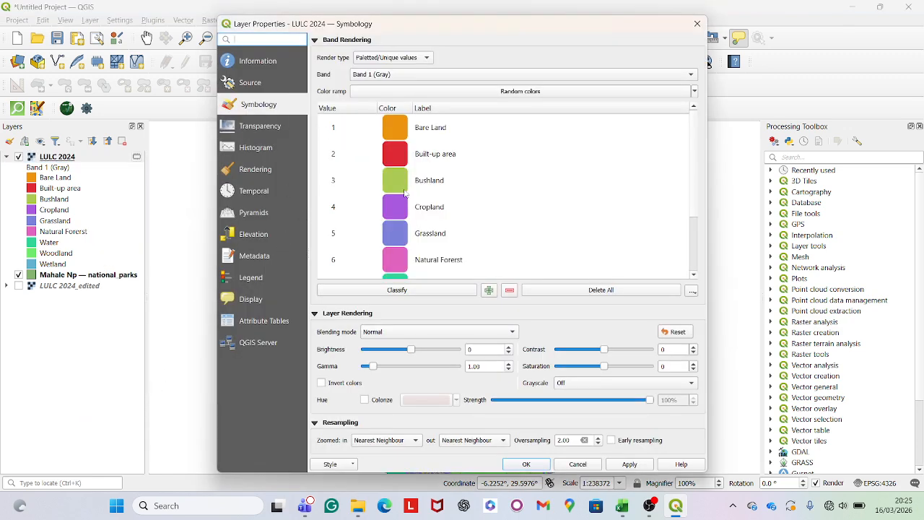
{"action": "scroll", "coordinate": [350, 147], "scroll_direction": "down", "scroll_amount": 1}
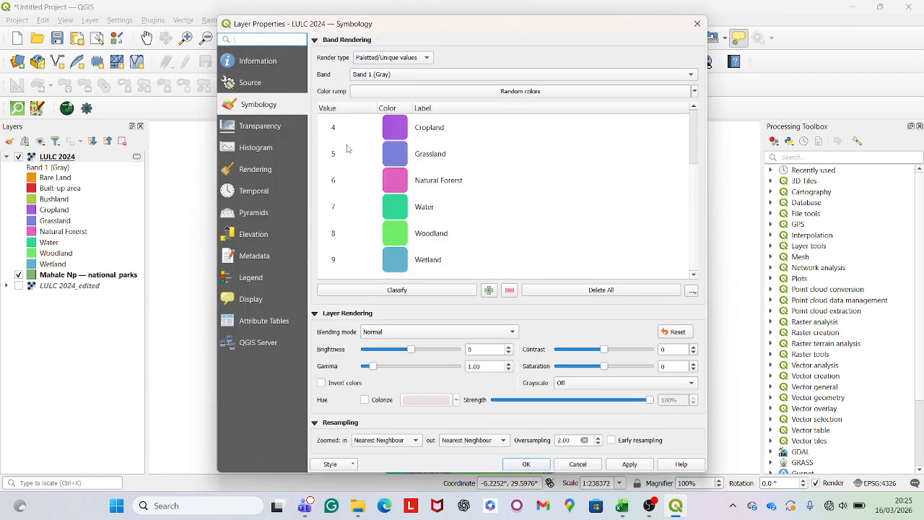
{"action": "scroll", "coordinate": [347, 160], "scroll_direction": "up", "scroll_amount": 1}
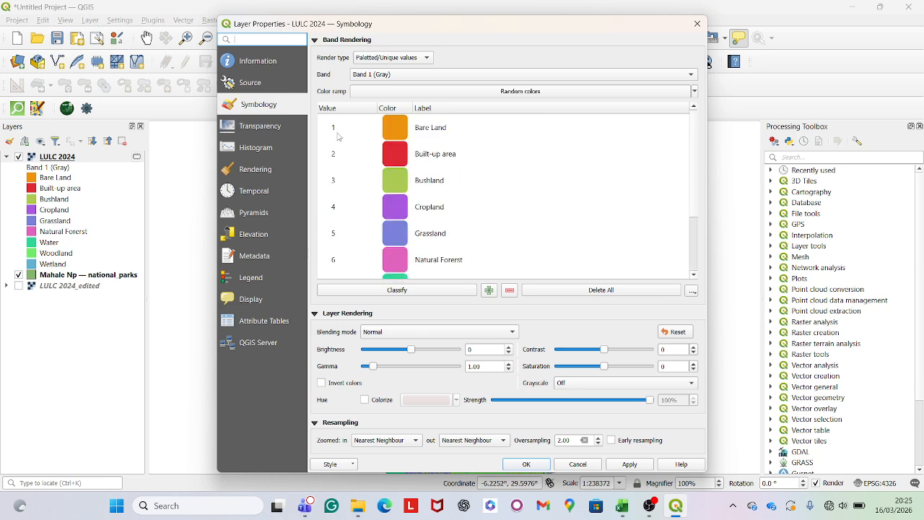
{"action": "scroll", "coordinate": [338, 137], "scroll_direction": "down", "scroll_amount": 1}
{"action": "scroll", "coordinate": [399, 202], "scroll_direction": "up", "scroll_amount": 1}
{"action": "scroll", "coordinate": [442, 230], "scroll_direction": "down", "scroll_amount": 1}
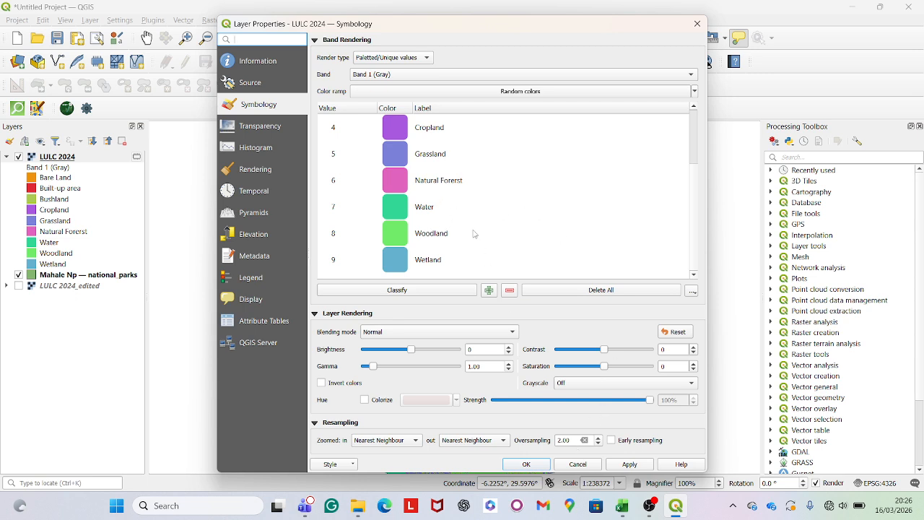
{"action": "scroll", "coordinate": [440, 235], "scroll_direction": "up", "scroll_amount": 1}
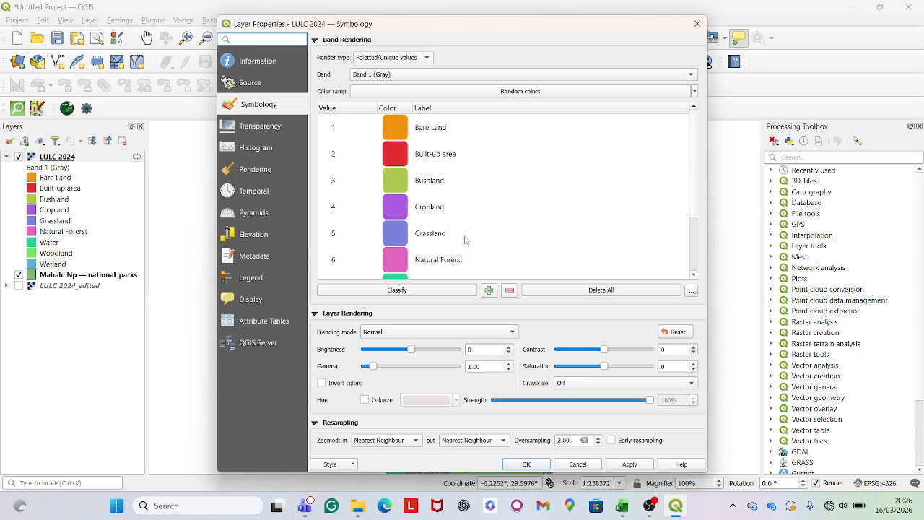
{"action": "scroll", "coordinate": [461, 211], "scroll_direction": "down", "scroll_amount": 1}
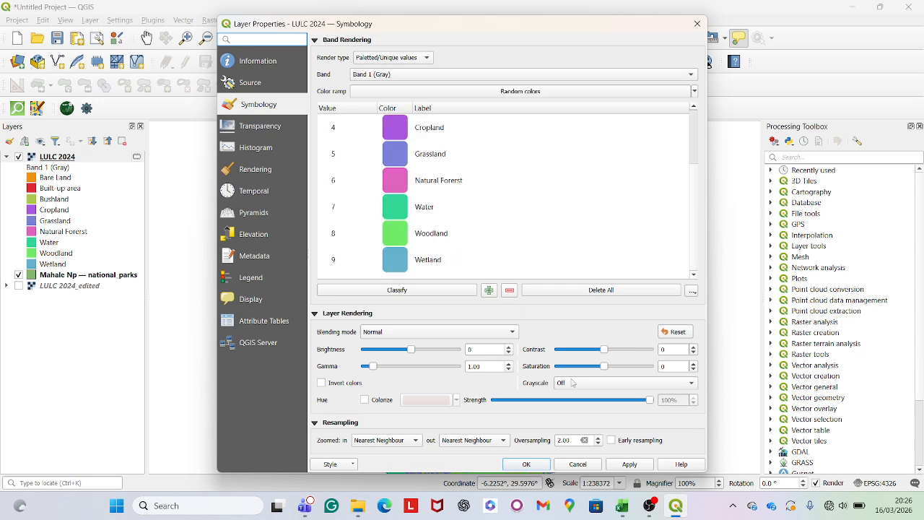
{"action": "left_click", "coordinate": [591, 466]}
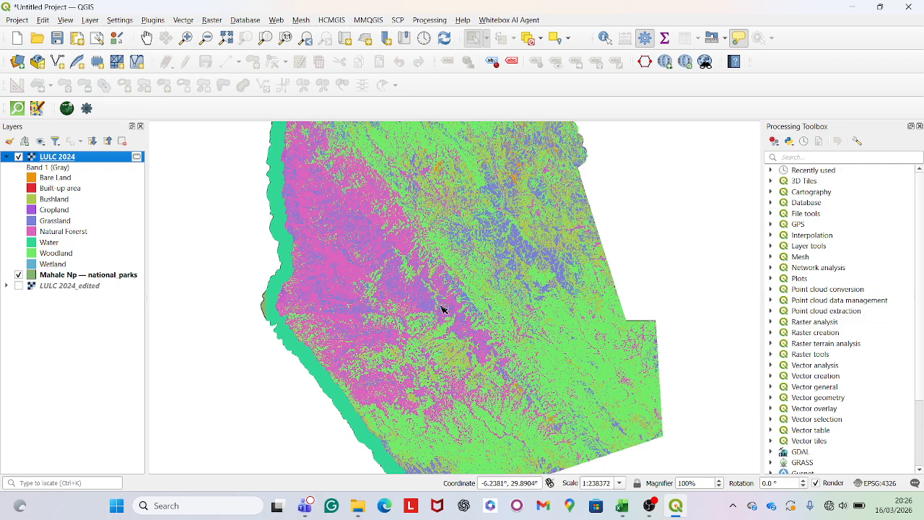
Polygonize Band 1 of the LULC 2024 raster into a temporary vector layer, storing the class values in a field named DN
{"action": "scroll", "coordinate": [440, 307], "scroll_direction": "up", "scroll_amount": 2}
{"action": "scroll", "coordinate": [506, 292], "scroll_direction": "down", "scroll_amount": 2}
{"action": "scroll", "coordinate": [448, 278], "scroll_direction": "up", "scroll_amount": 2}
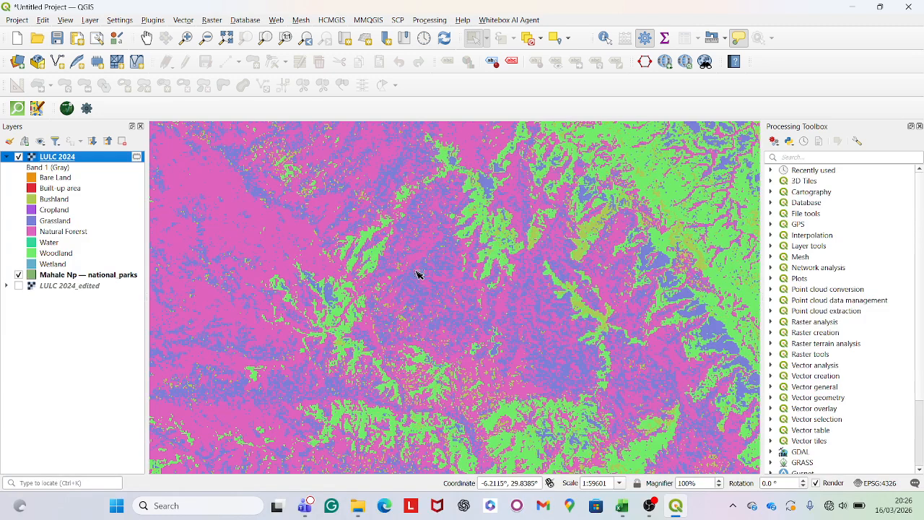
{"action": "scroll", "coordinate": [419, 275], "scroll_direction": "down", "scroll_amount": 1}
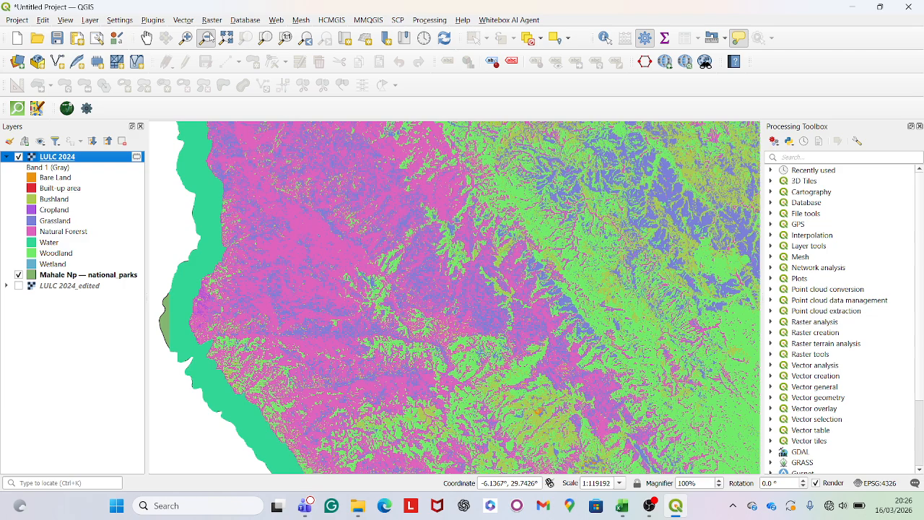
{"action": "left_click", "coordinate": [215, 24]}
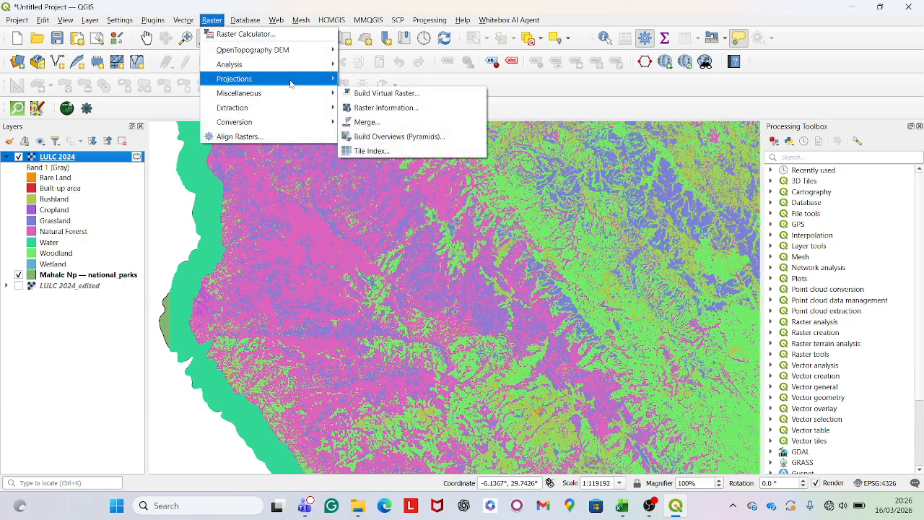
{"action": "mouse_move", "coordinate": [306, 125]}
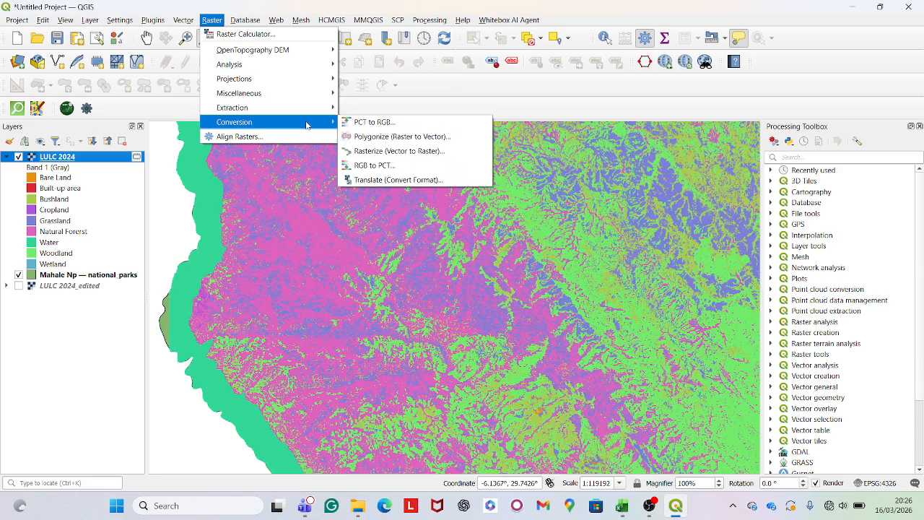
{"action": "left_click", "coordinate": [395, 138]}
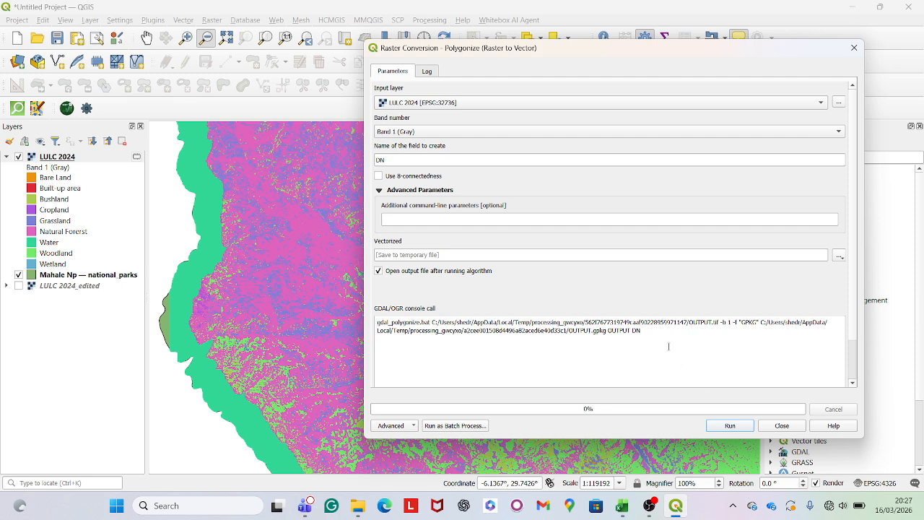
{"action": "scroll", "coordinate": [669, 346], "scroll_direction": "down", "scroll_amount": 1}
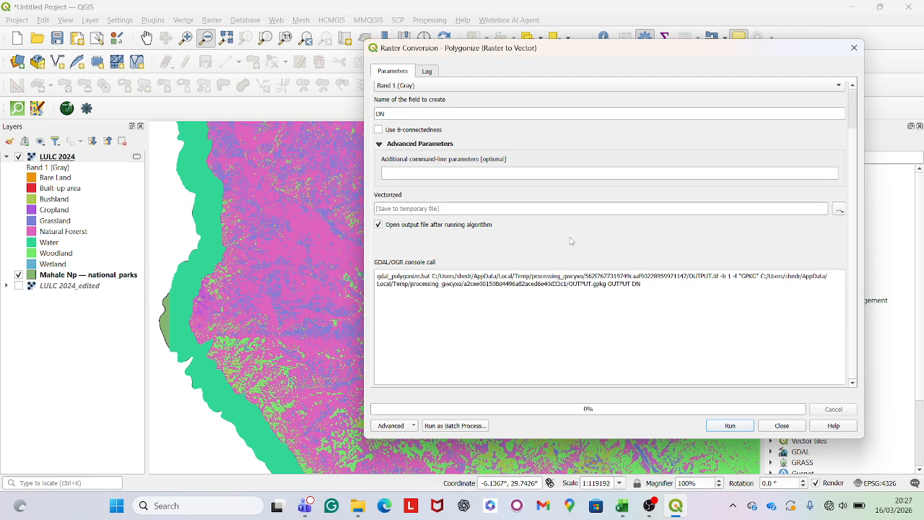
{"action": "left_click", "coordinate": [731, 426]}
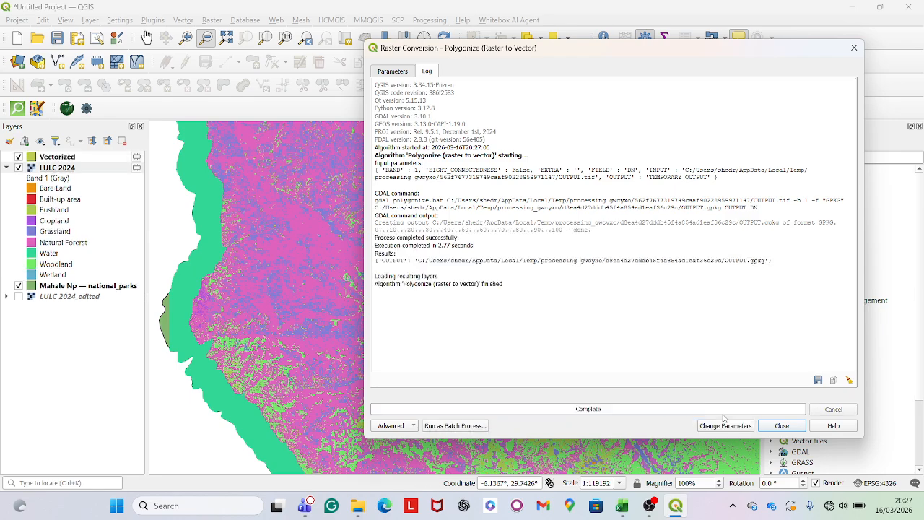
{"action": "left_click", "coordinate": [779, 426]}
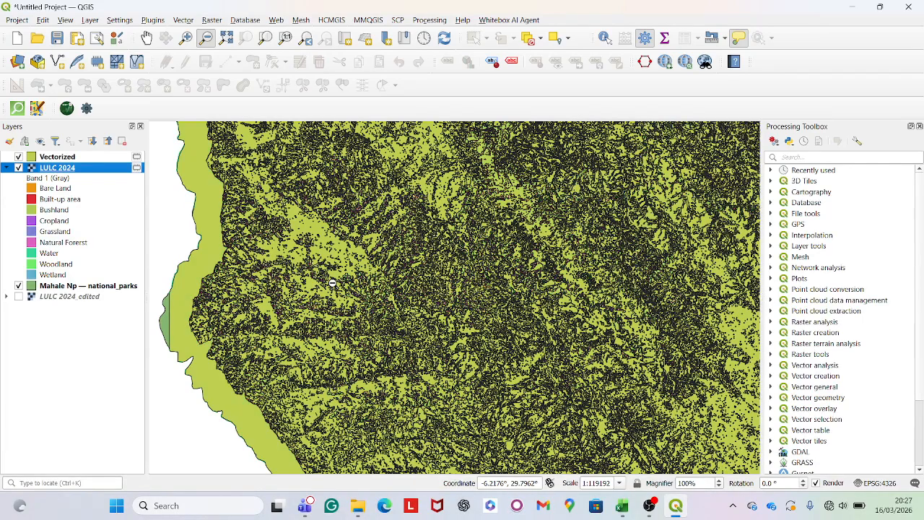
Inspect the DN values in the attribute table of the Vectorized layer
{"action": "scroll", "coordinate": [335, 282], "scroll_direction": "down", "scroll_amount": 1}
{"action": "scroll", "coordinate": [403, 325], "scroll_direction": "up", "scroll_amount": 1}
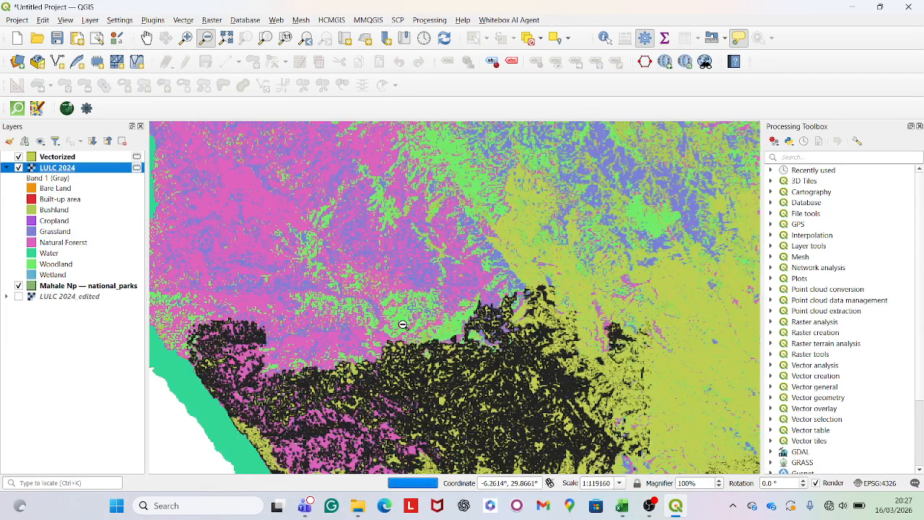
{"action": "right_click", "coordinate": [67, 159]}
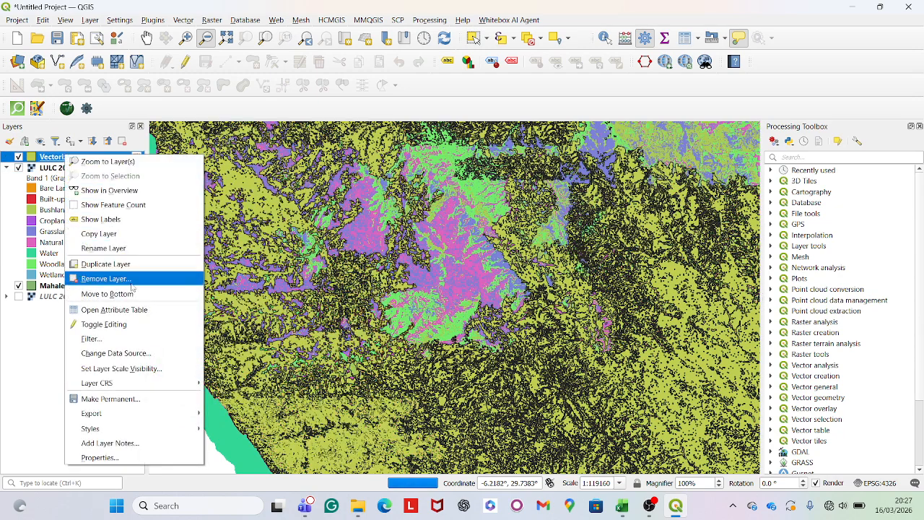
{"action": "left_click", "coordinate": [132, 309]}
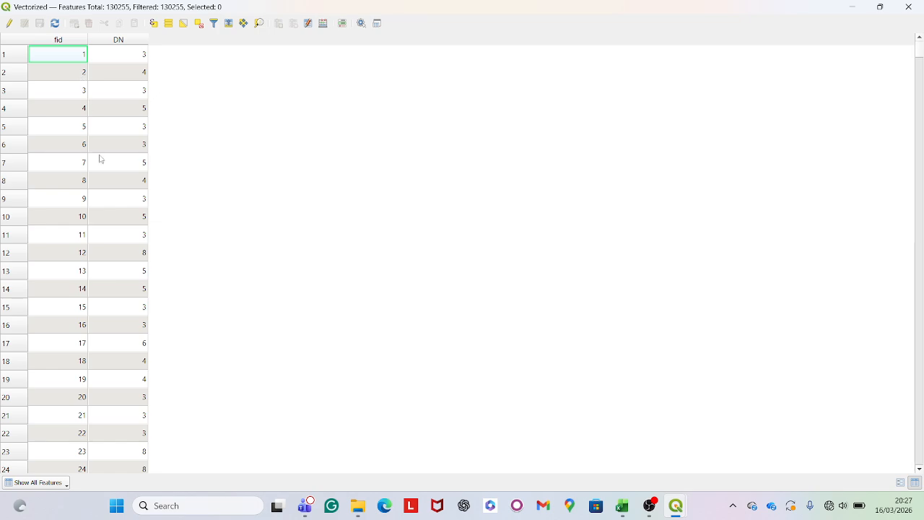
{"action": "scroll", "coordinate": [119, 203], "scroll_direction": "down", "scroll_amount": 20}
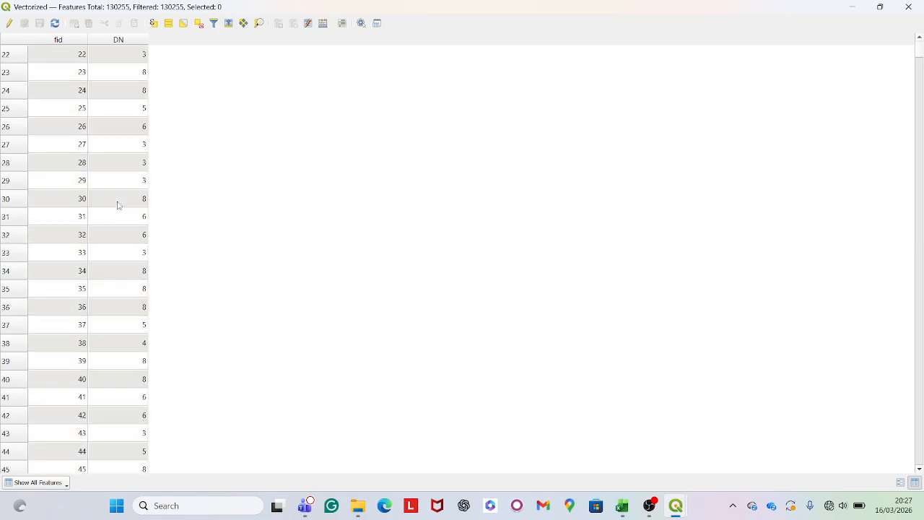
{"action": "scroll", "coordinate": [118, 206], "scroll_direction": "down", "scroll_amount": 4}
{"action": "scroll", "coordinate": [118, 206], "scroll_direction": "up", "scroll_amount": 13}
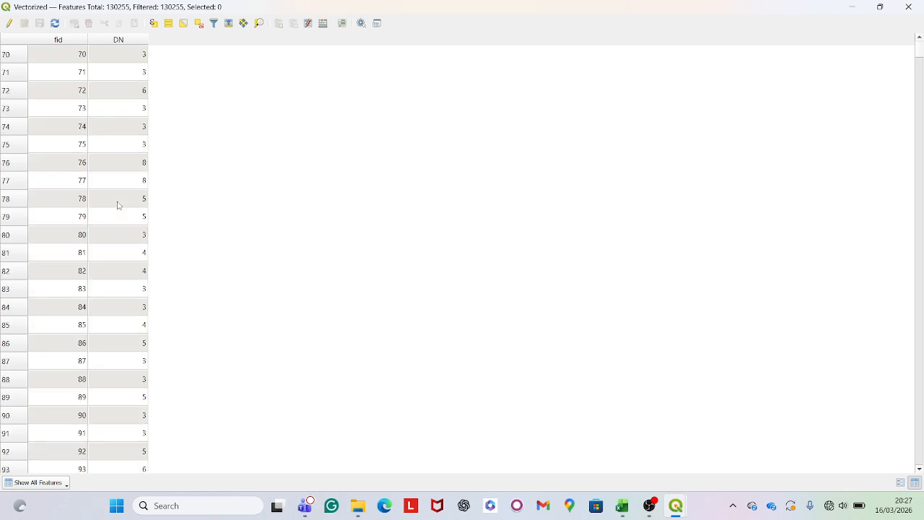
{"action": "scroll", "coordinate": [119, 206], "scroll_direction": "up", "scroll_amount": 13}
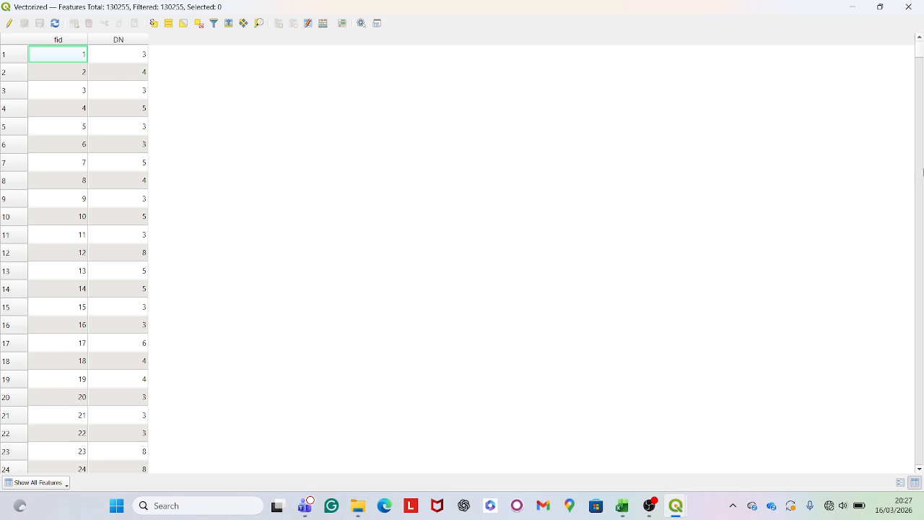
{"action": "left_click", "coordinate": [909, 7]}
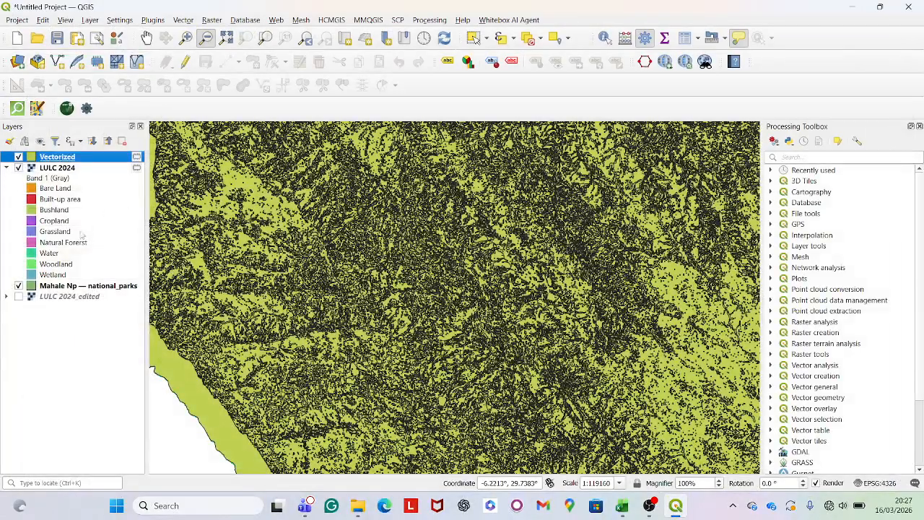
Look up which land cover class each DN value stands for in the symbology of LULC 2024
{"action": "right_click", "coordinate": [72, 169]}
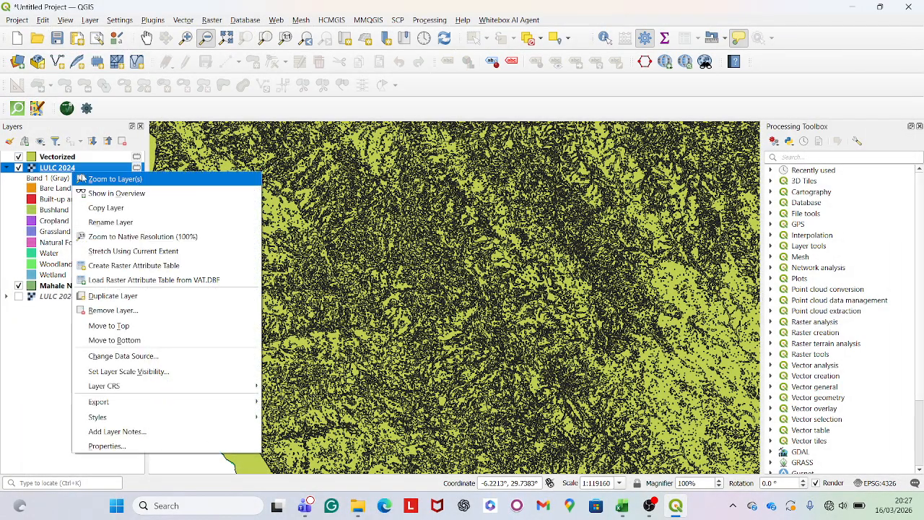
{"action": "left_click", "coordinate": [102, 445]}
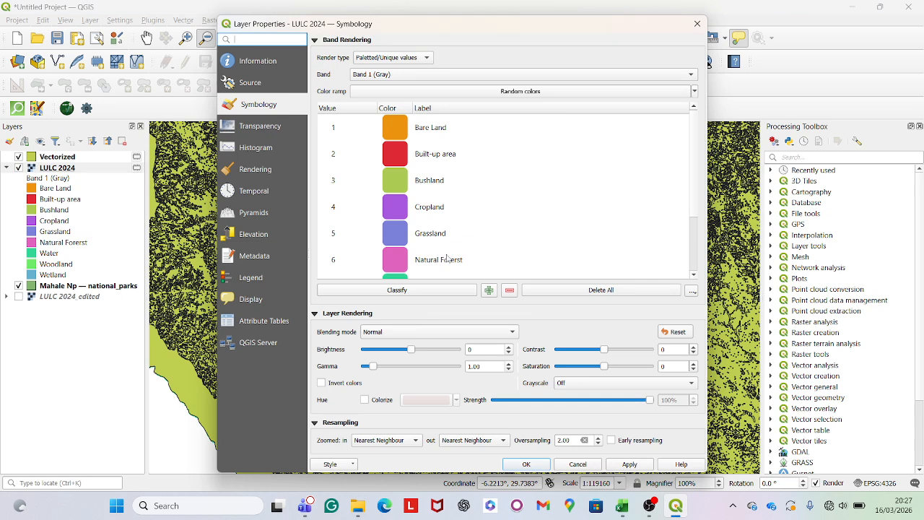
{"action": "scroll", "coordinate": [342, 206], "scroll_direction": "down", "scroll_amount": 2}
{"action": "scroll", "coordinate": [352, 190], "scroll_direction": "up", "scroll_amount": 2}
{"action": "left_click", "coordinate": [567, 465]}
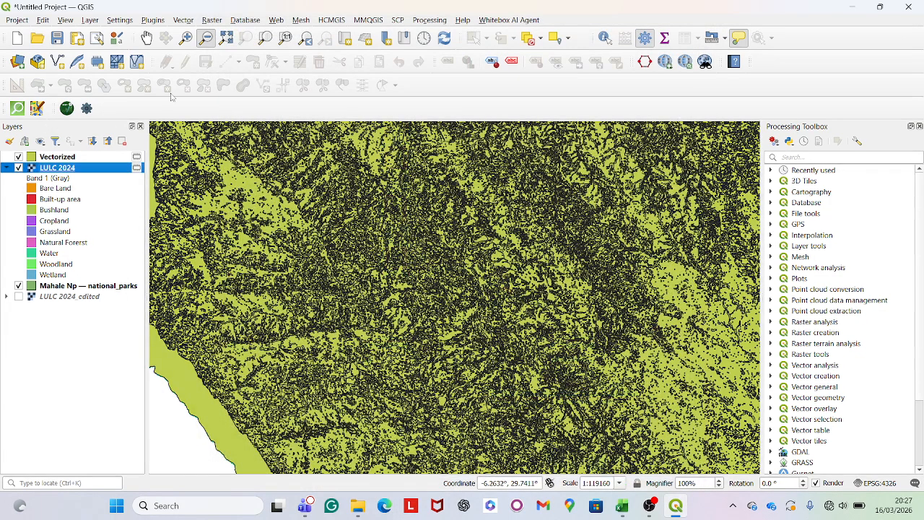
Dissolve the Vectorized layer by its DN field into a temporary layer
{"action": "left_click", "coordinate": [184, 20]}
{"action": "mouse_move", "coordinate": [234, 52]}
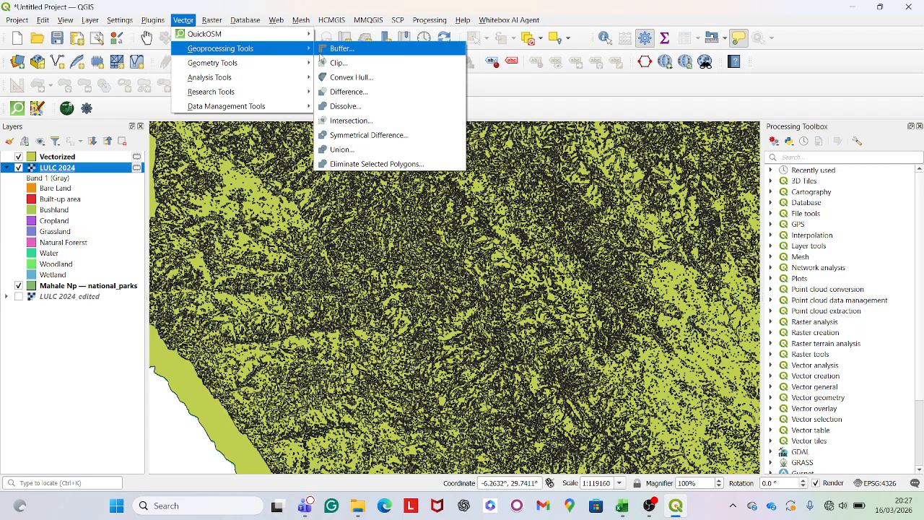
{"action": "left_click", "coordinate": [376, 107]}
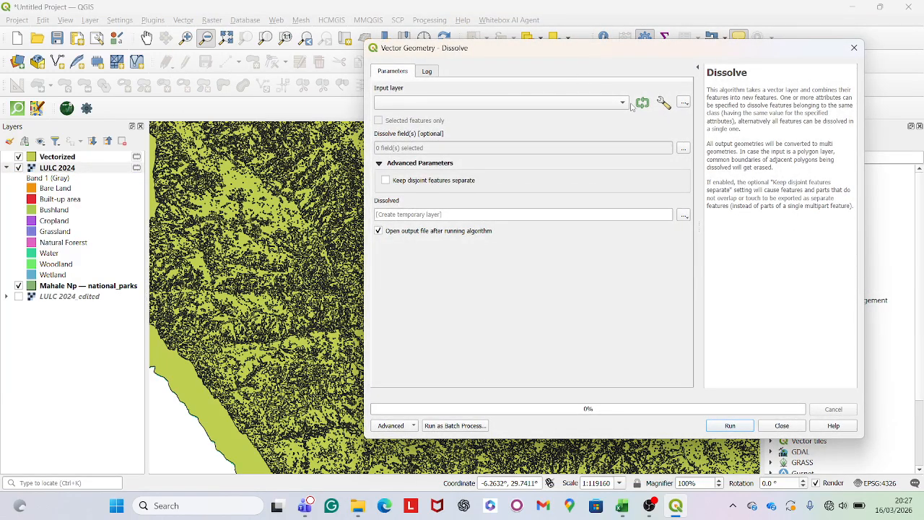
{"action": "left_click", "coordinate": [625, 104]}
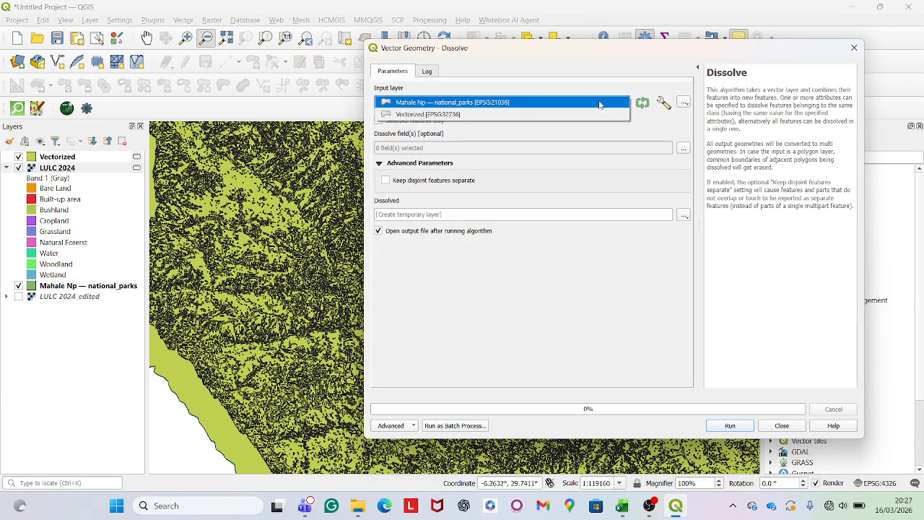
{"action": "left_click", "coordinate": [558, 115]}
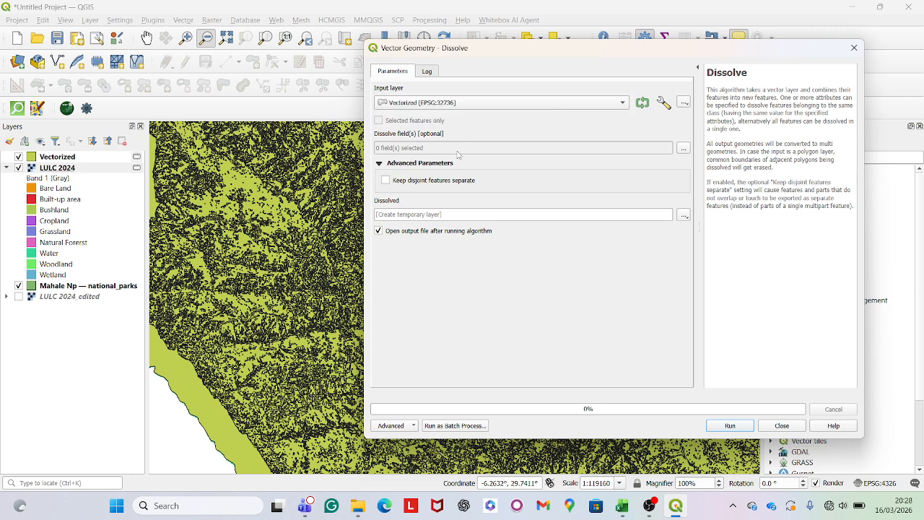
{"action": "left_click", "coordinate": [684, 148]}
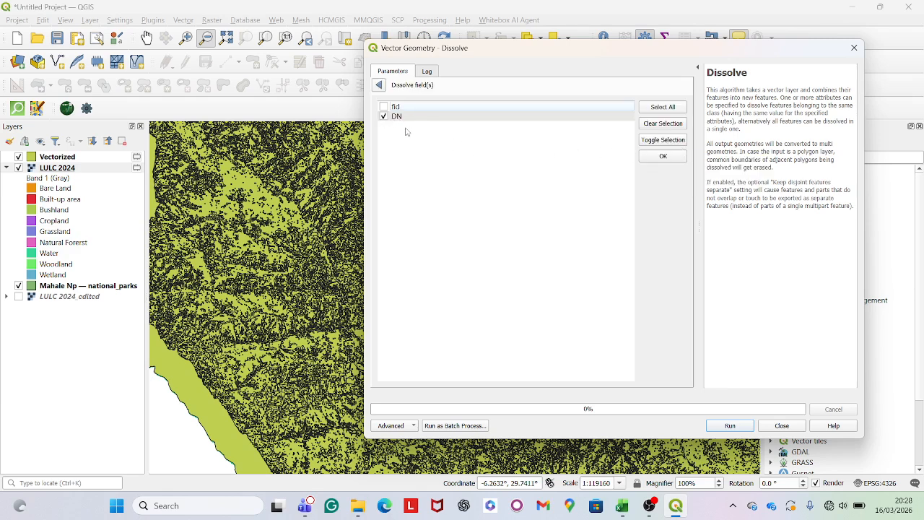
{"action": "left_click", "coordinate": [663, 156]}
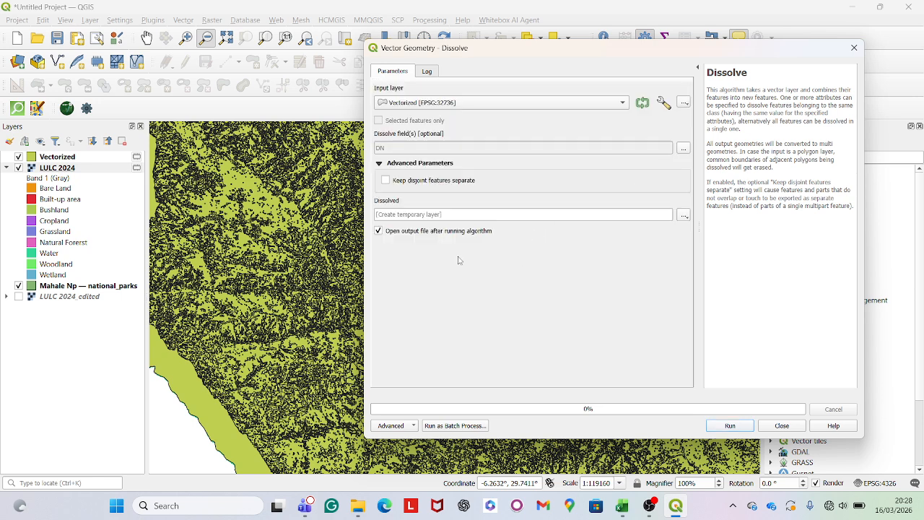
{"action": "left_click", "coordinate": [730, 425]}
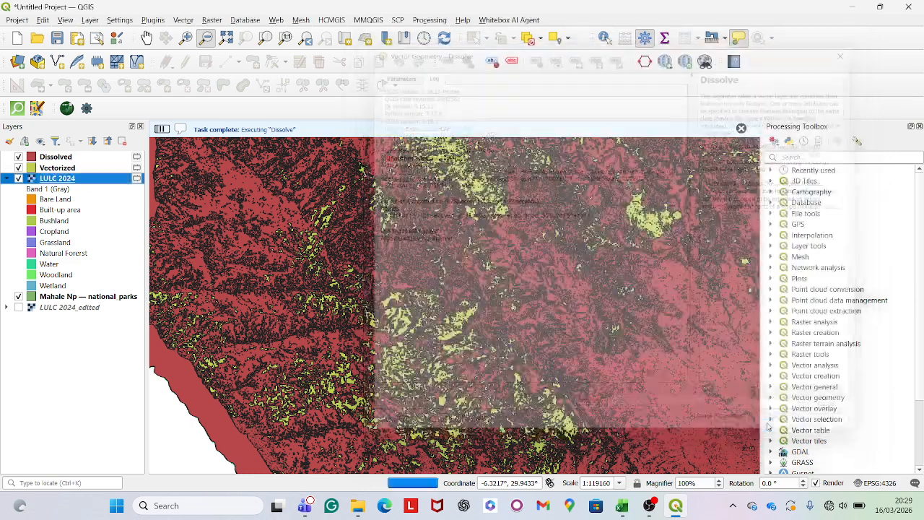
Inspect the DN values of the merged features in the attribute table of the Dissolved layer
{"action": "left_click", "coordinate": [768, 427]}
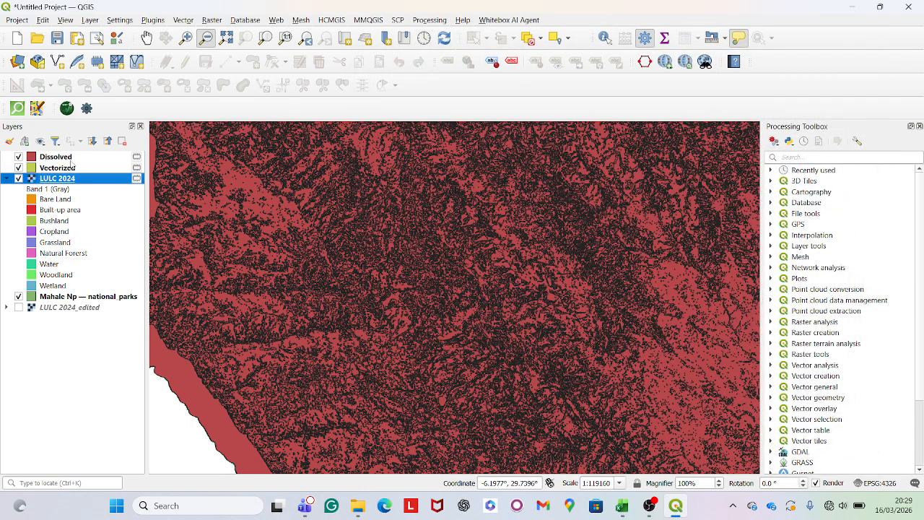
{"action": "left_click", "coordinate": [78, 157]}
{"action": "right_click", "coordinate": [78, 157]}
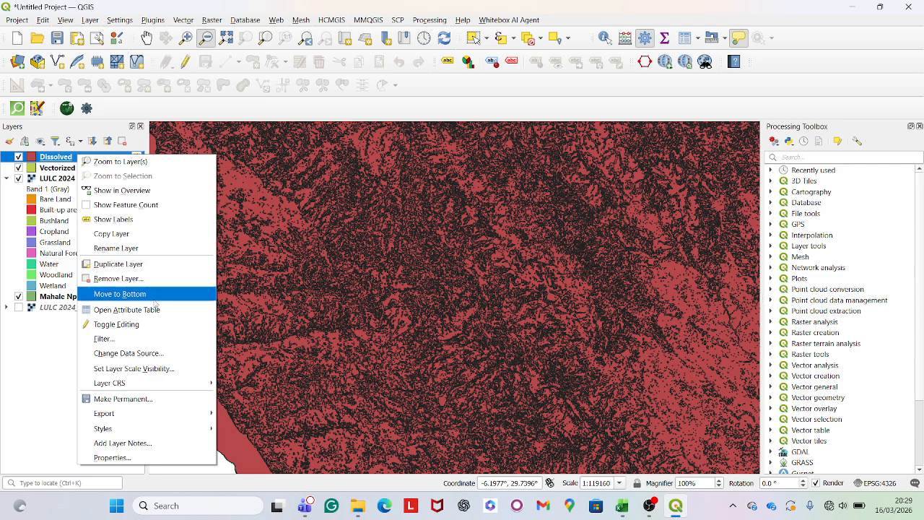
{"action": "left_click", "coordinate": [162, 311]}
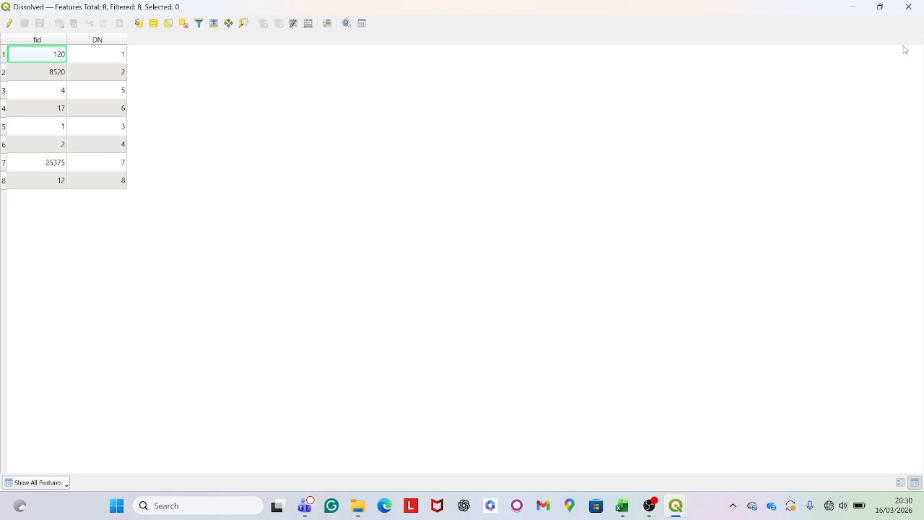
{"action": "left_click", "coordinate": [909, 6]}
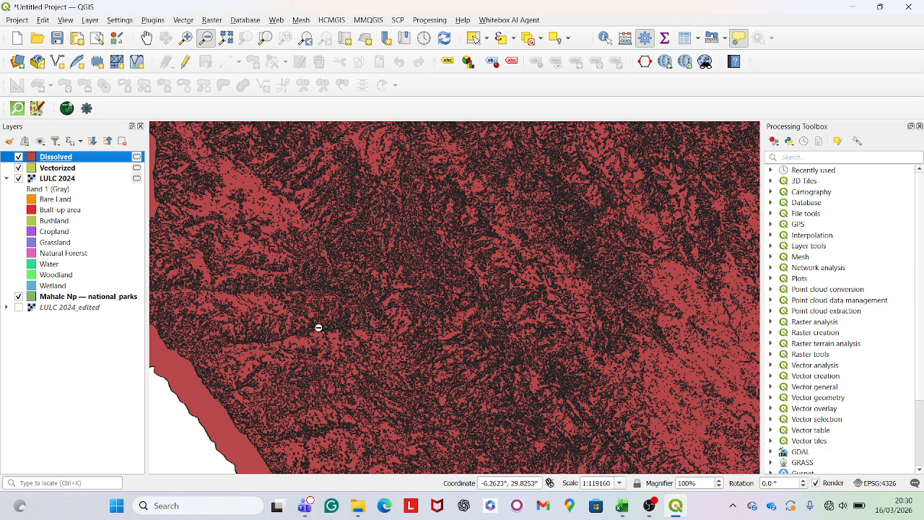
{"action": "right_click", "coordinate": [97, 158]}
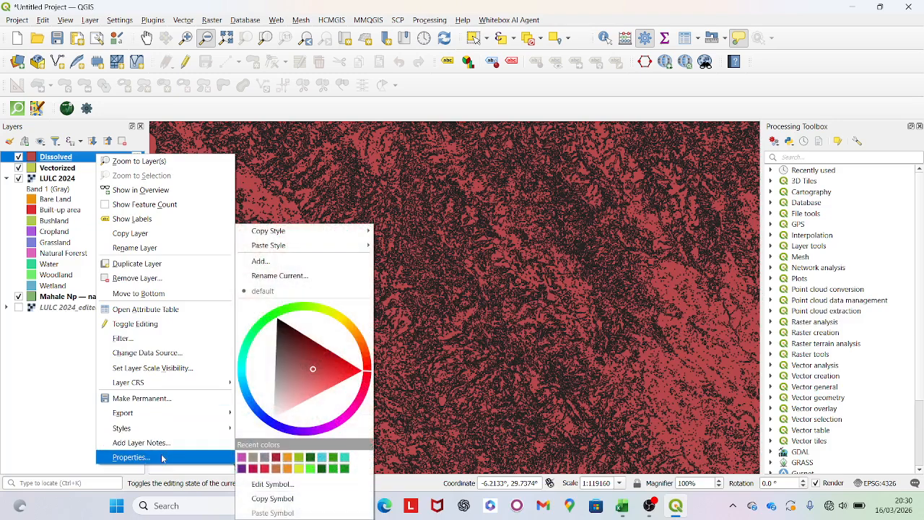
{"action": "left_click", "coordinate": [40, 404]}
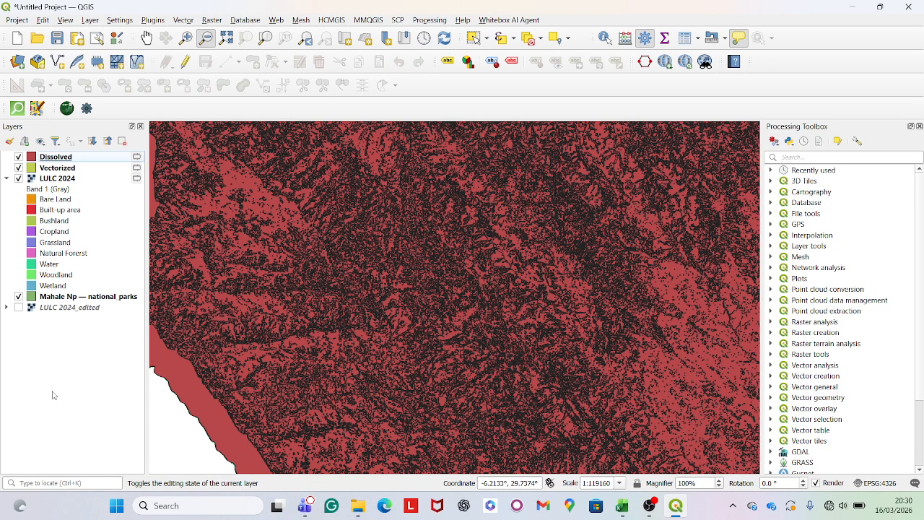
{"action": "right_click", "coordinate": [97, 157]}
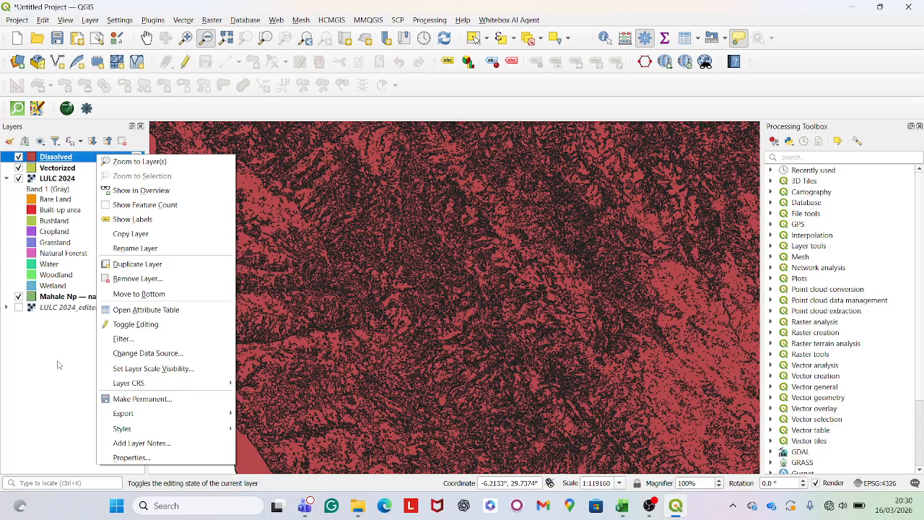
{"action": "left_click", "coordinate": [124, 310]}
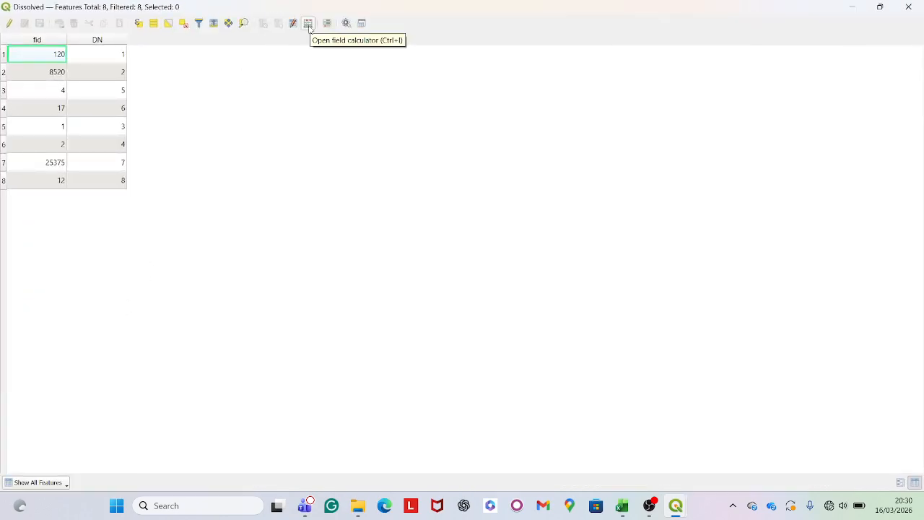
{"action": "left_click", "coordinate": [909, 7]}
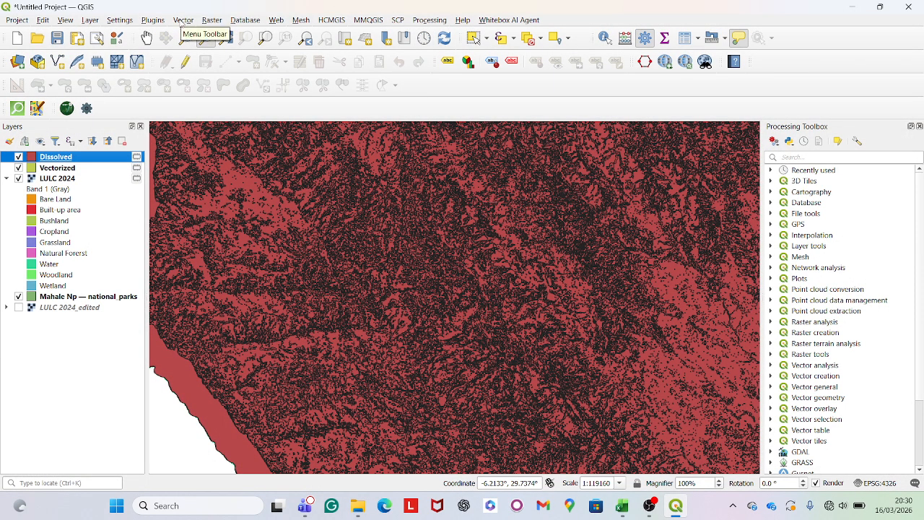
{"action": "left_click", "coordinate": [182, 20]}
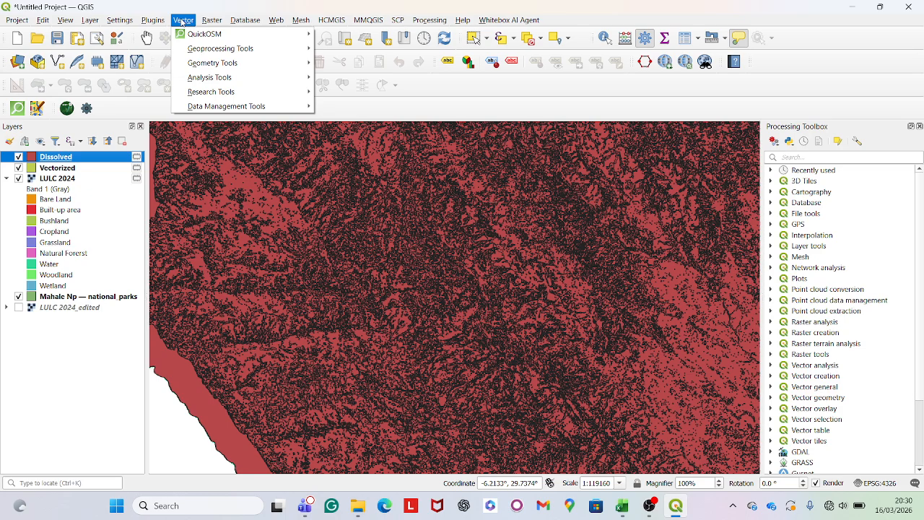
{"action": "mouse_move", "coordinate": [242, 62]}
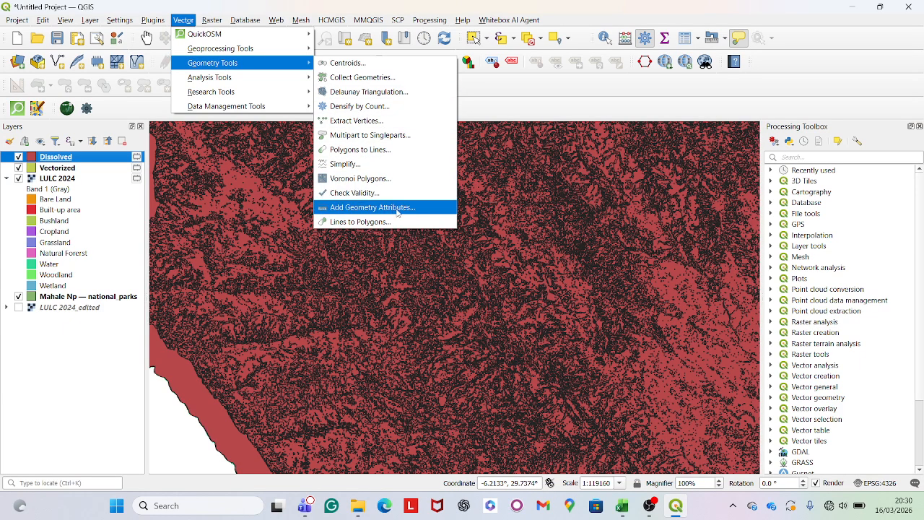
{"action": "left_click", "coordinate": [372, 207]}
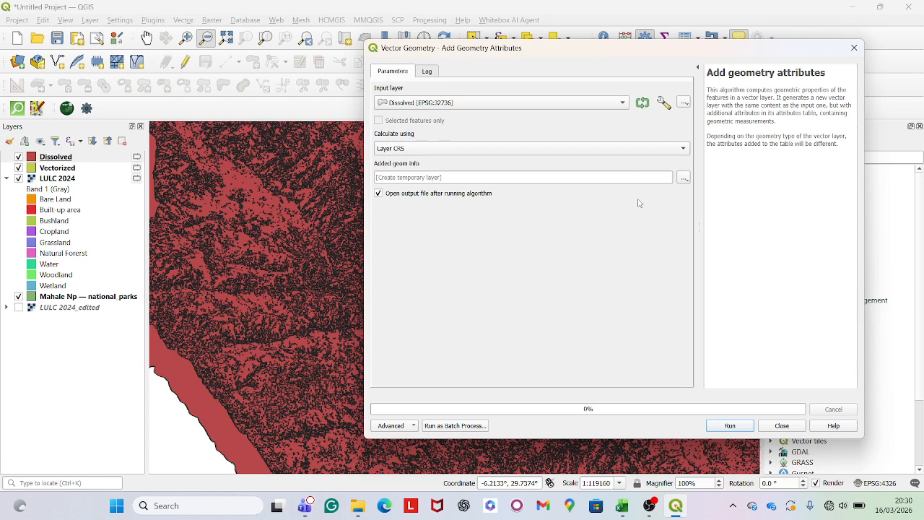
{"action": "left_click", "coordinate": [787, 429]}
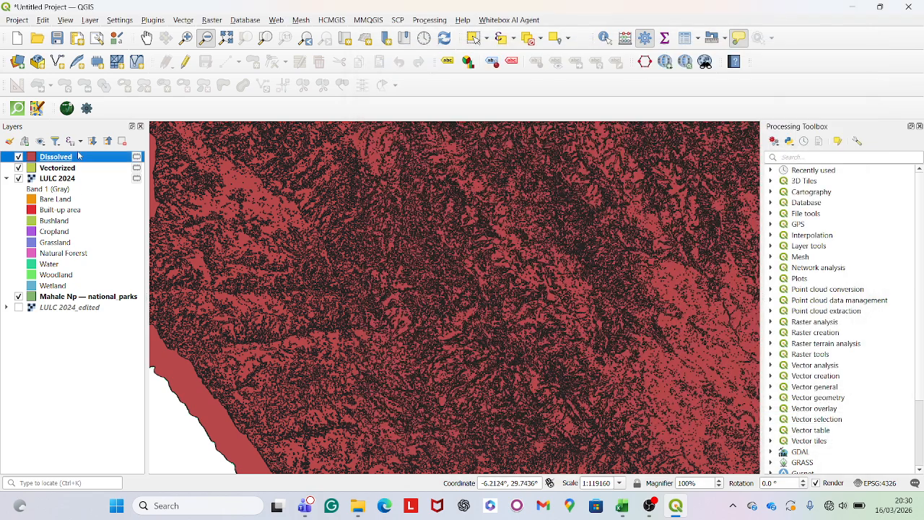
Check the coordinate reference system and its units in the properties of the Dissolved layer
{"action": "right_click", "coordinate": [78, 156]}
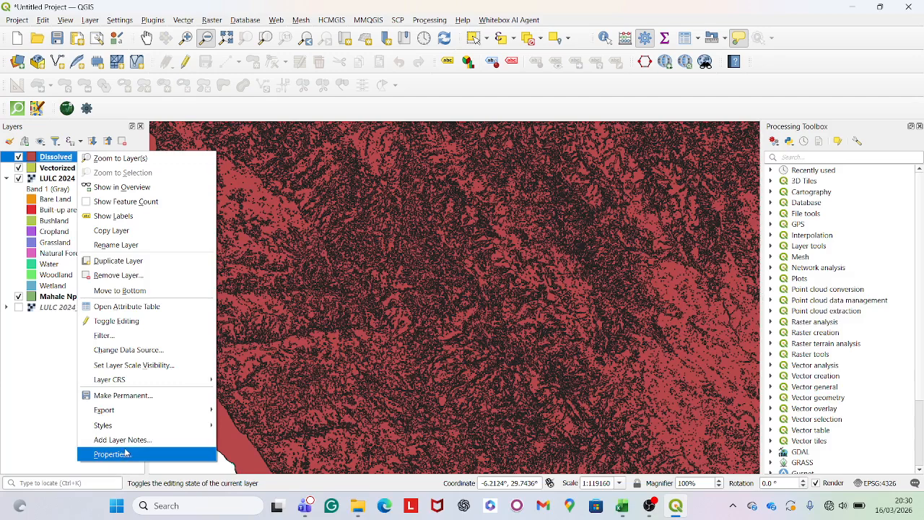
{"action": "left_click", "coordinate": [126, 453]}
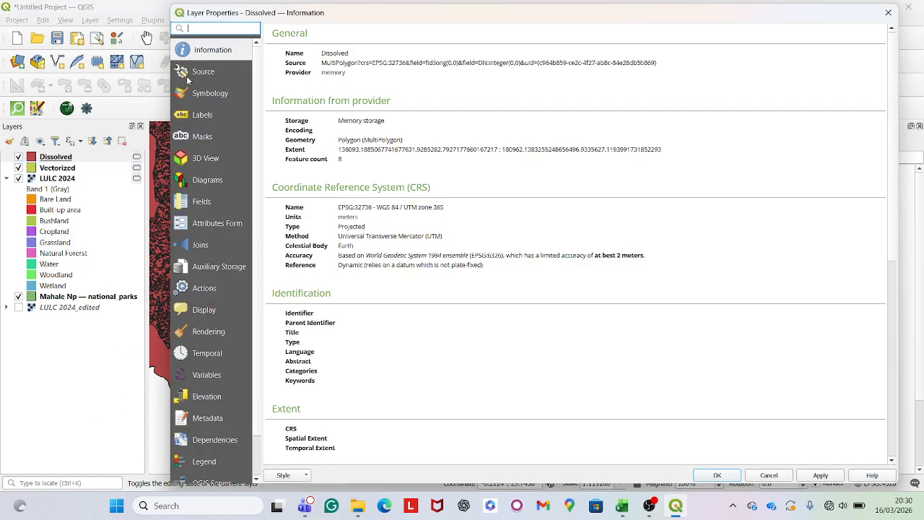
{"action": "scroll", "coordinate": [437, 177], "scroll_direction": "down", "scroll_amount": 2}
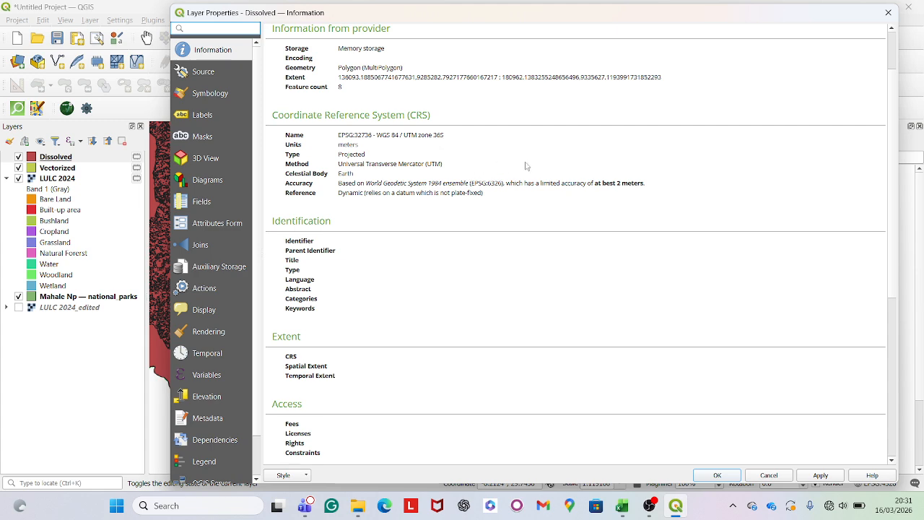
{"action": "left_click", "coordinate": [888, 12]}
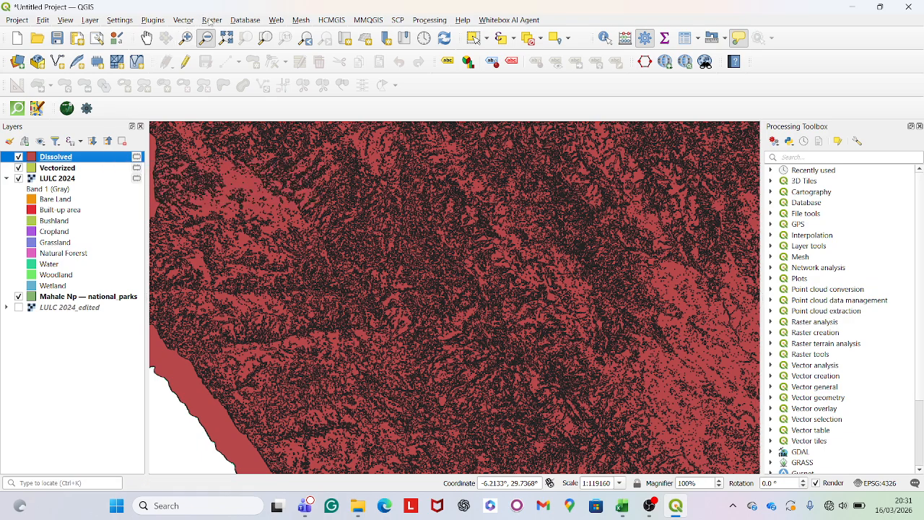
Add geometry attributes to the Dissolved layer, calculated using the Layer CRS and written to a temporary layer
{"action": "left_click", "coordinate": [184, 20]}
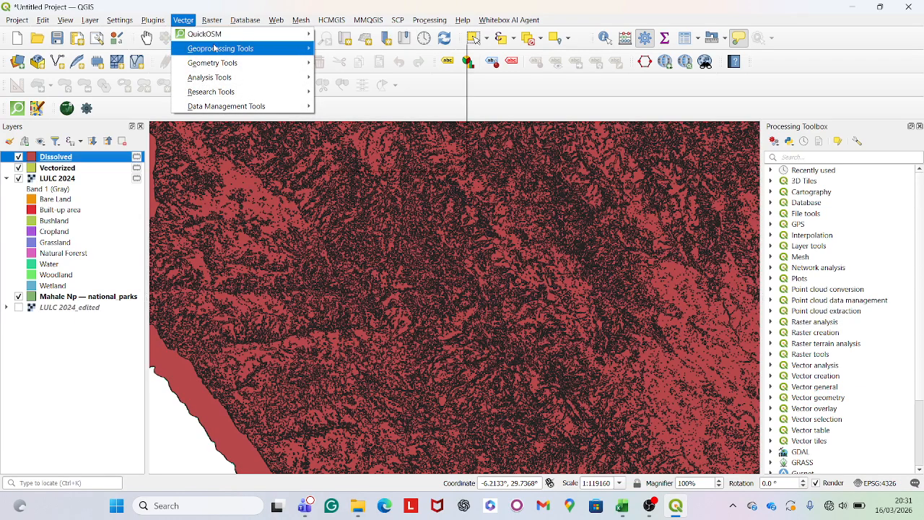
{"action": "mouse_move", "coordinate": [232, 66]}
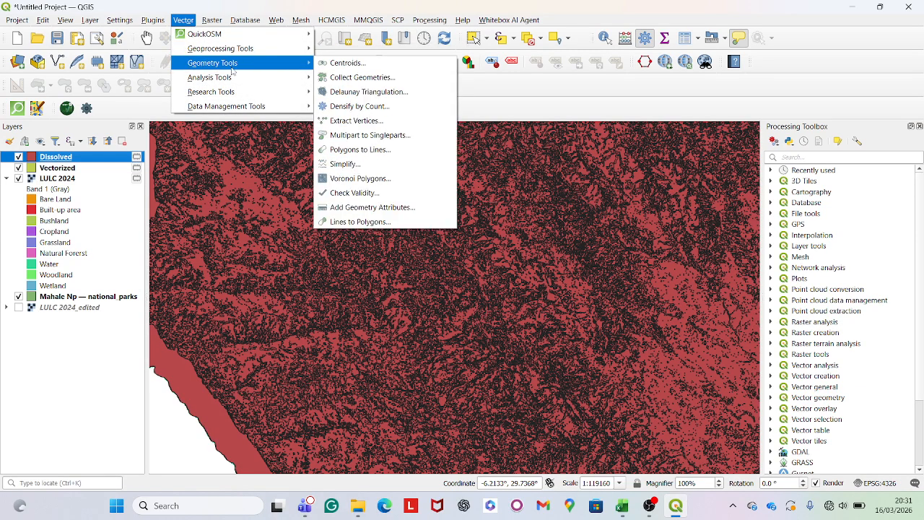
{"action": "left_click", "coordinate": [395, 209]}
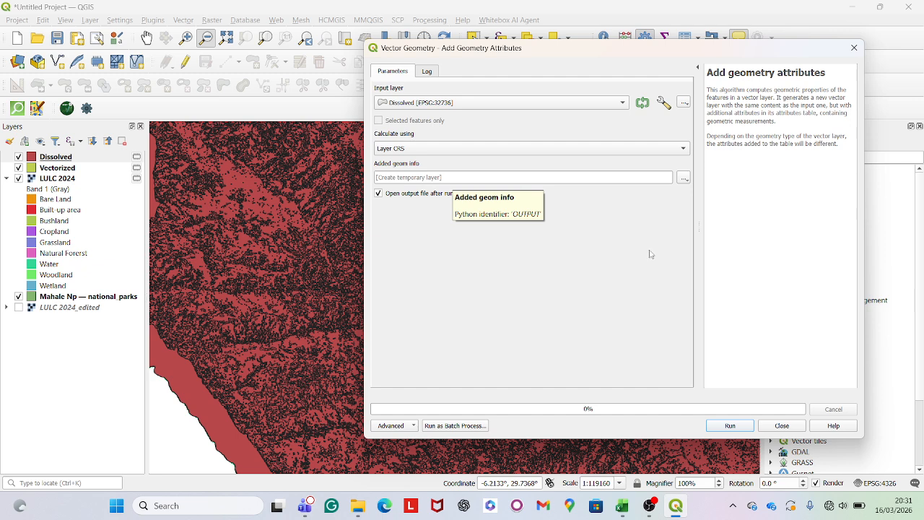
{"action": "left_click", "coordinate": [730, 426]}
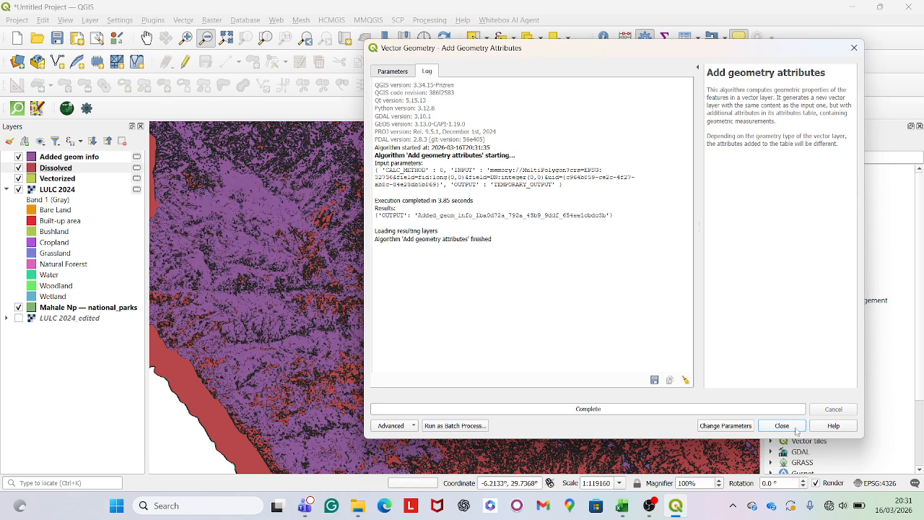
{"action": "left_click", "coordinate": [783, 426]}
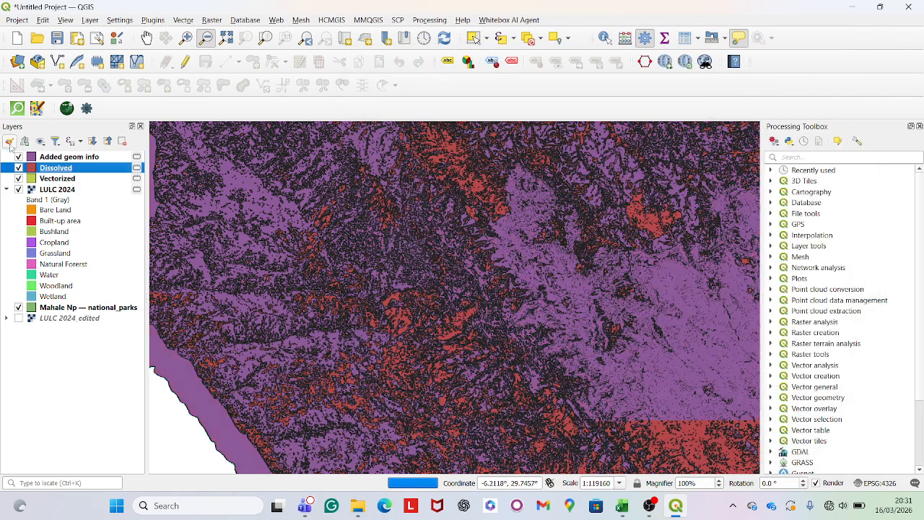
Start editing the attribute table of the Added geom info layer and delete its perimeter field
{"action": "left_click", "coordinate": [86, 157]}
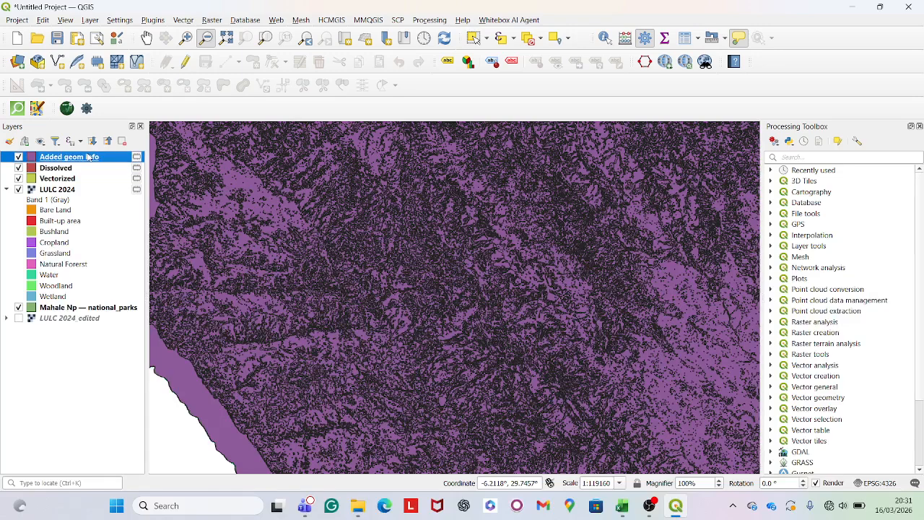
{"action": "right_click", "coordinate": [88, 156]}
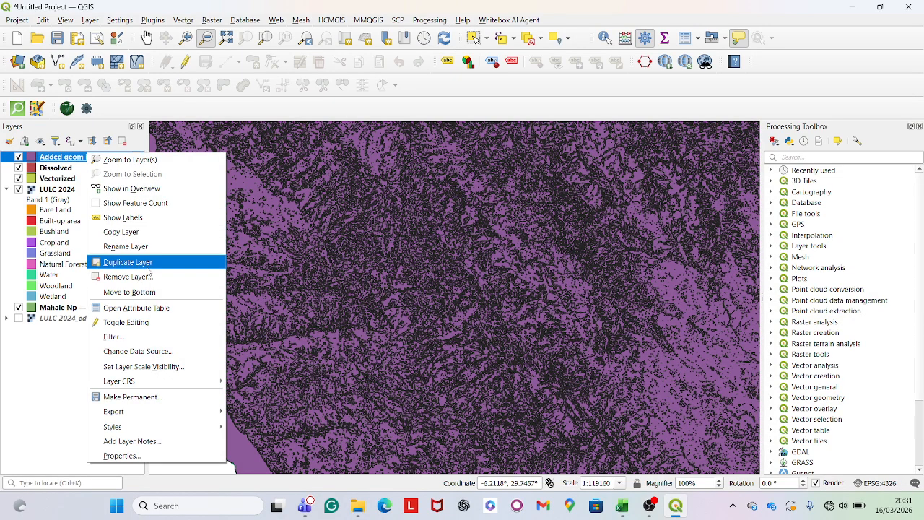
{"action": "left_click", "coordinate": [153, 308]}
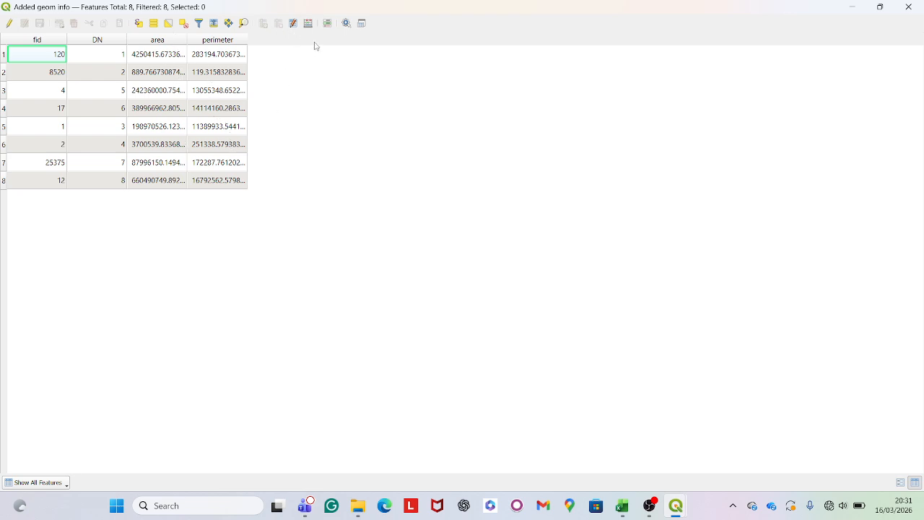
{"action": "left_click", "coordinate": [8, 23]}
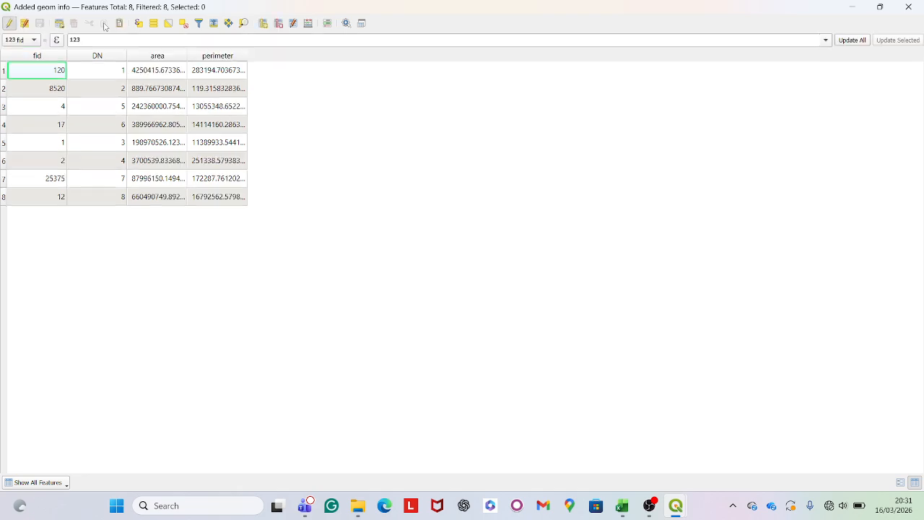
{"action": "left_click", "coordinate": [278, 23]}
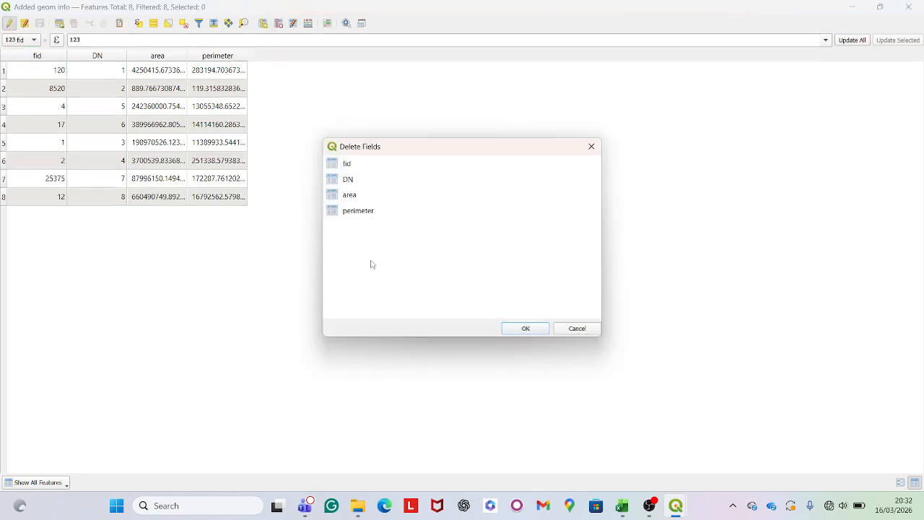
{"action": "left_click", "coordinate": [382, 211]}
{"action": "left_click", "coordinate": [540, 329]}
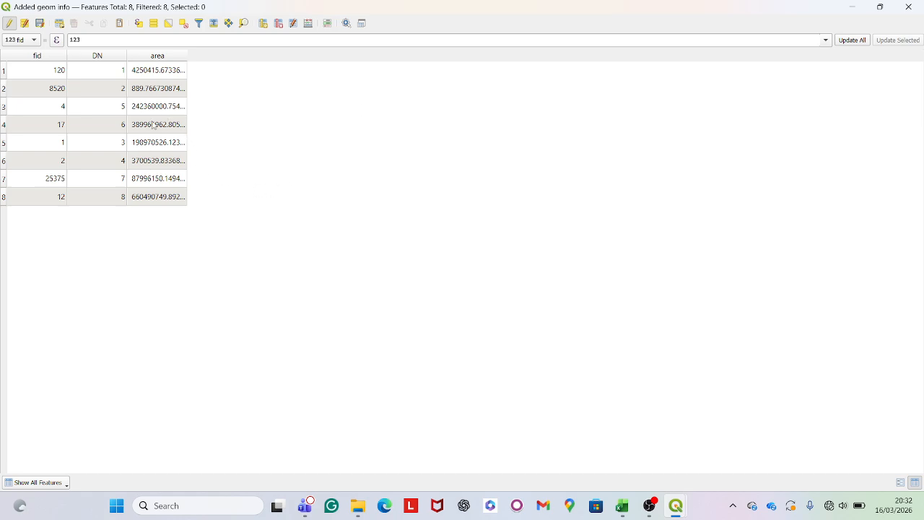
Inspect the full area value of the DN 1 row and the DN value of the last row
{"action": "double_click", "coordinate": [172, 75]}
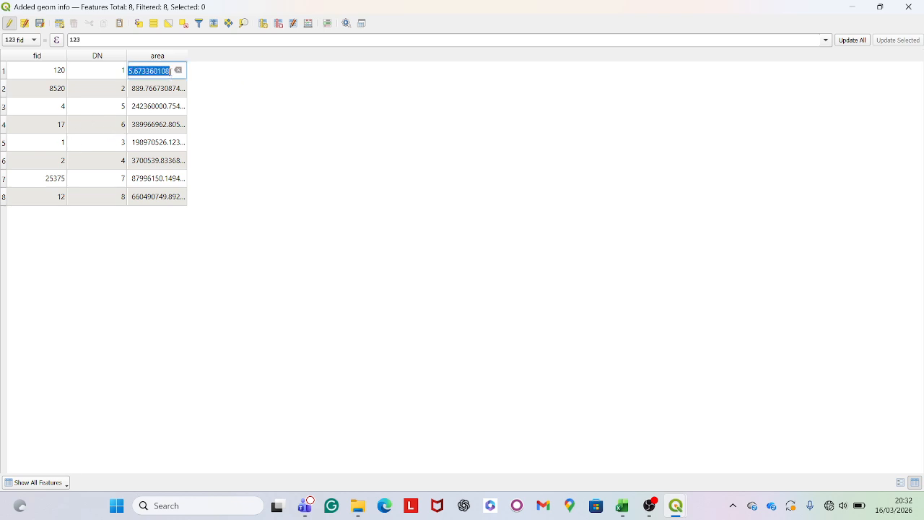
{"action": "left_click", "coordinate": [421, 186]}
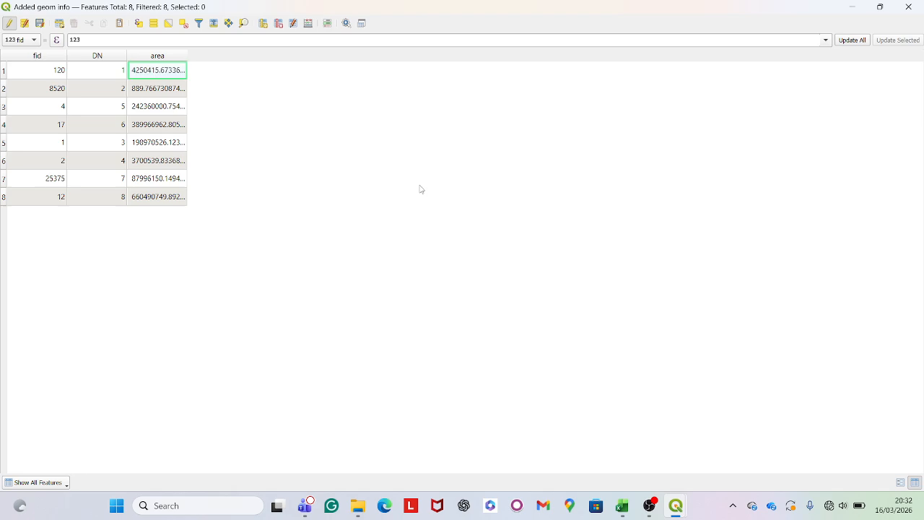
{"action": "double_click", "coordinate": [91, 201]}
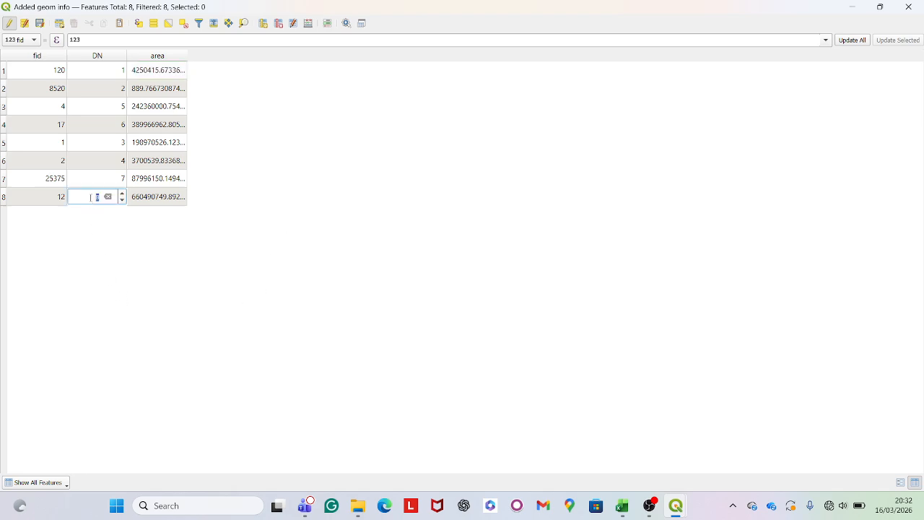
Switch to the Excel workbook Book2 holding the DN and Area in SQM columns and clear the stray character from cell E13
{"action": "key", "text": "alt+Tab"}
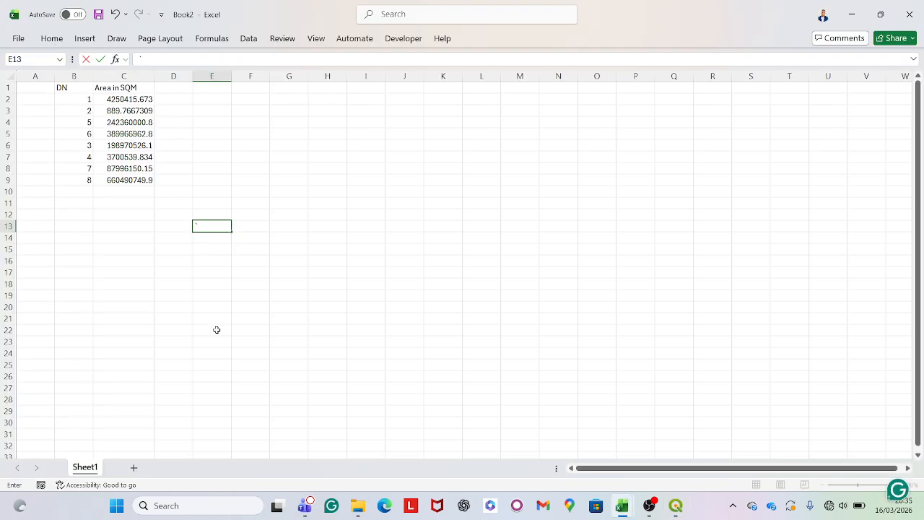
{"action": "key", "text": "BackSpace"}
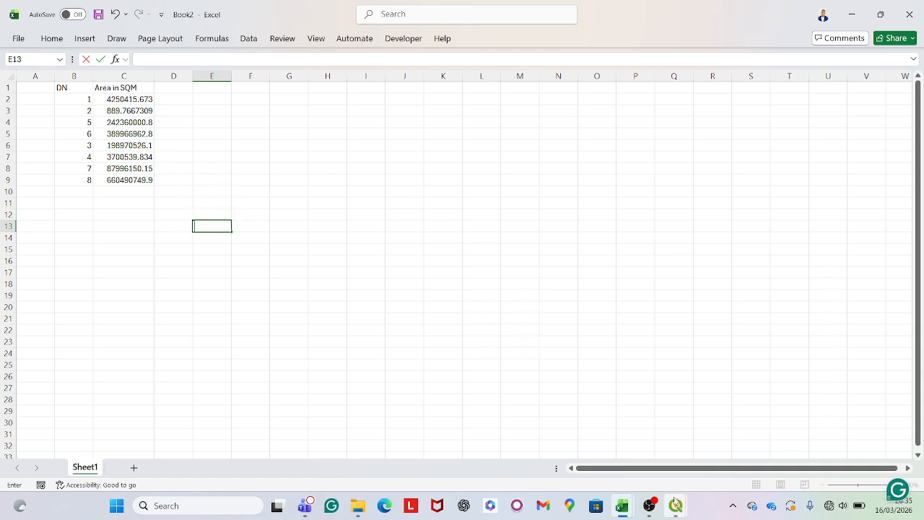
{"action": "mouse_move", "coordinate": [676, 505]}
{"action": "left_click", "coordinate": [683, 444]}
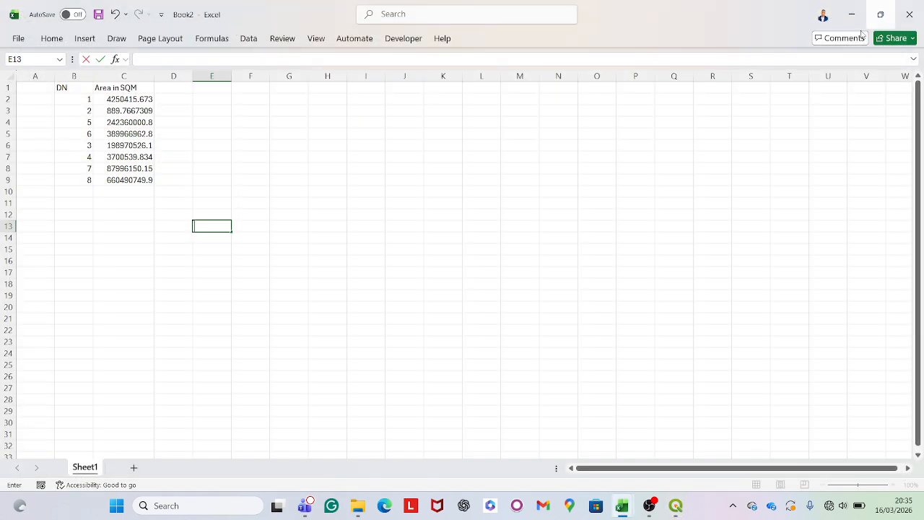
{"action": "left_click", "coordinate": [909, 6]}
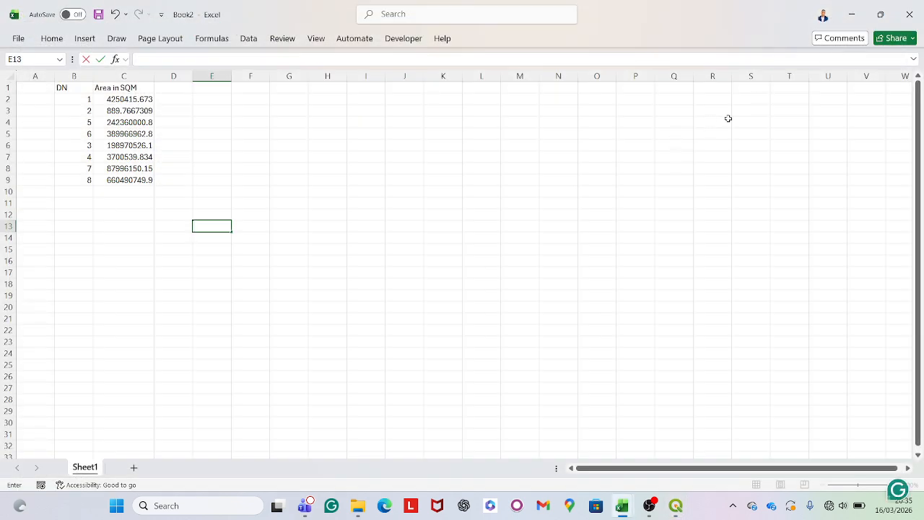
Switch to QGIS and open the LULC 2024 layer's symbology properties to review the class values and labels
{"action": "left_click", "coordinate": [676, 505]}
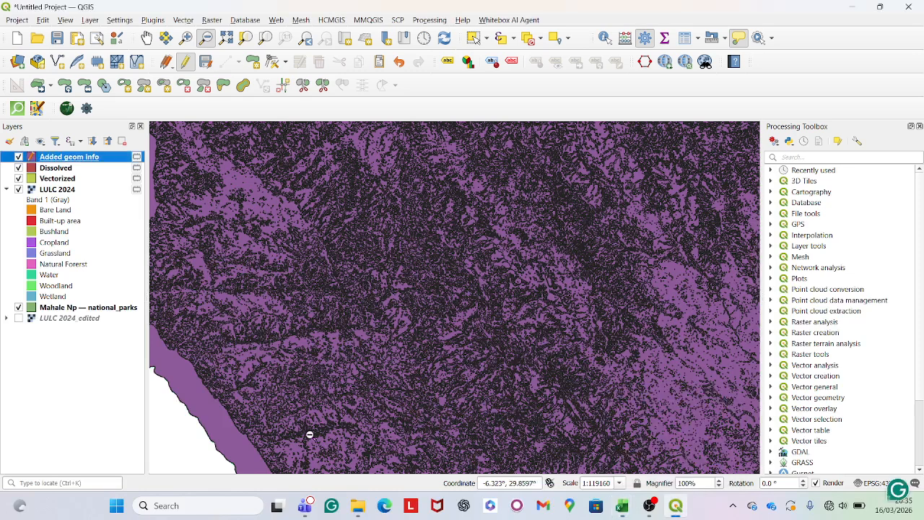
{"action": "right_click", "coordinate": [72, 192]}
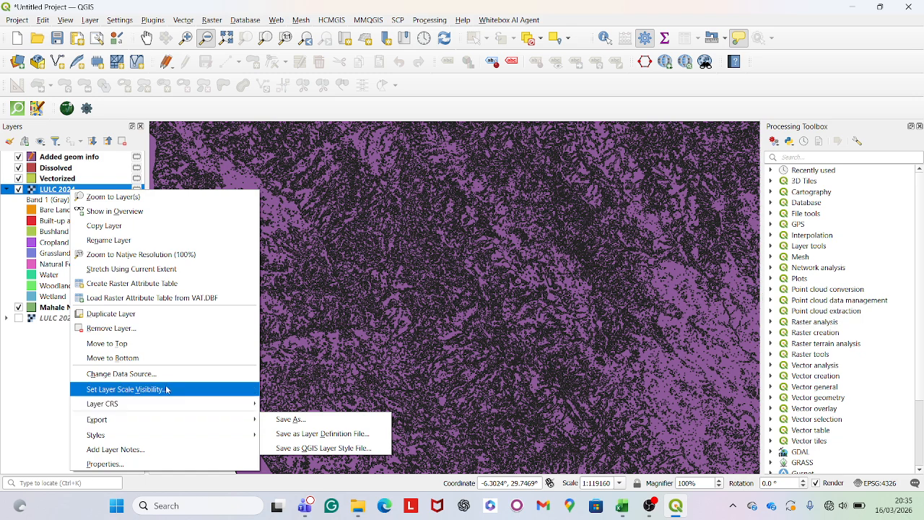
{"action": "left_click", "coordinate": [156, 464]}
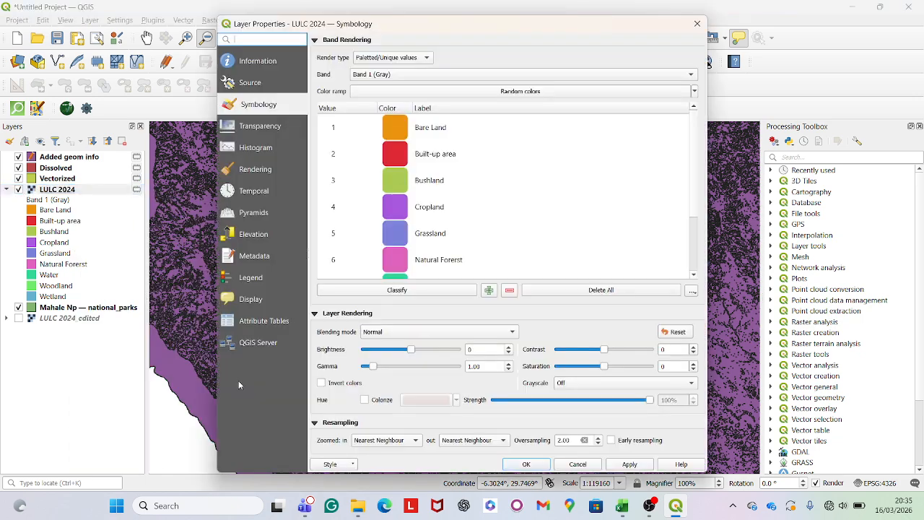
{"action": "scroll", "coordinate": [350, 182], "scroll_direction": "down", "scroll_amount": 2}
{"action": "scroll", "coordinate": [352, 200], "scroll_direction": "up", "scroll_amount": 2}
Copy the Bare Land label of value 1 and paste it into cell A2 of the Book2 workbook in Excel
{"action": "left_click", "coordinate": [438, 129]}
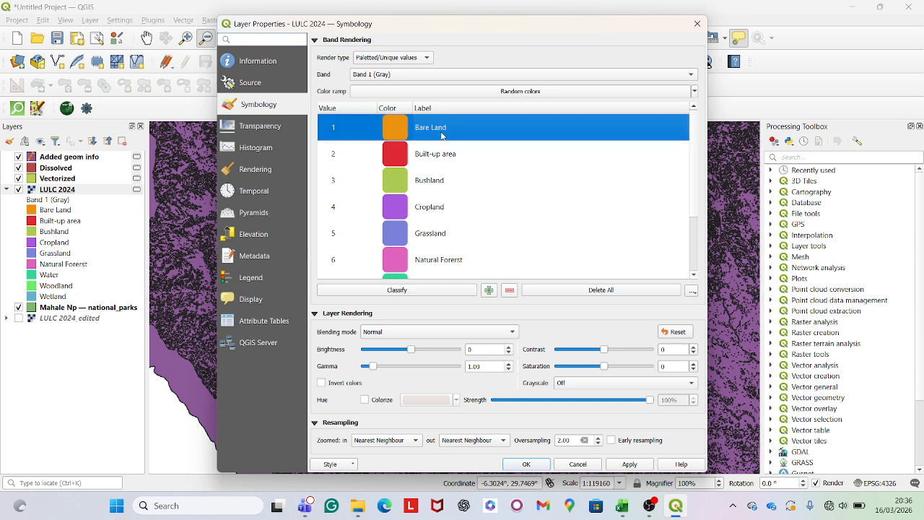
{"action": "double_click", "coordinate": [443, 128]}
{"action": "key", "text": "ctrl+c"}
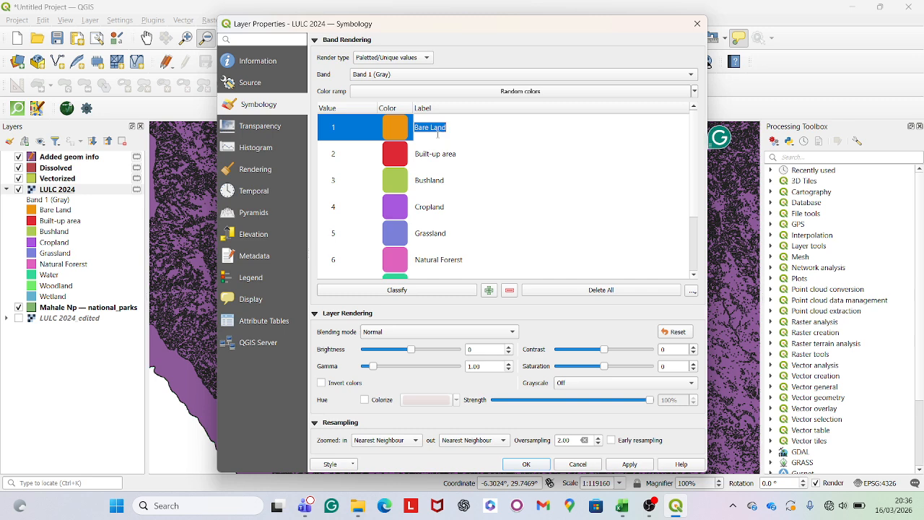
{"action": "mouse_move", "coordinate": [621, 507]}
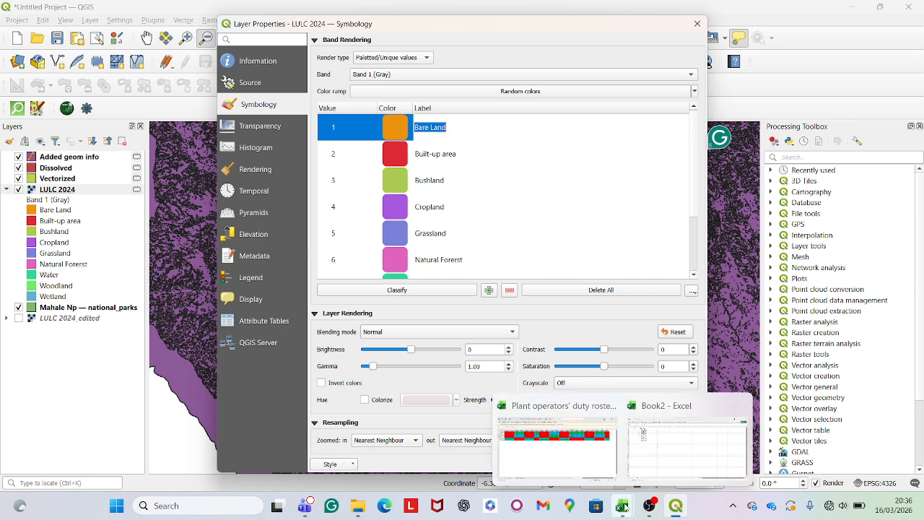
{"action": "left_click", "coordinate": [661, 452]}
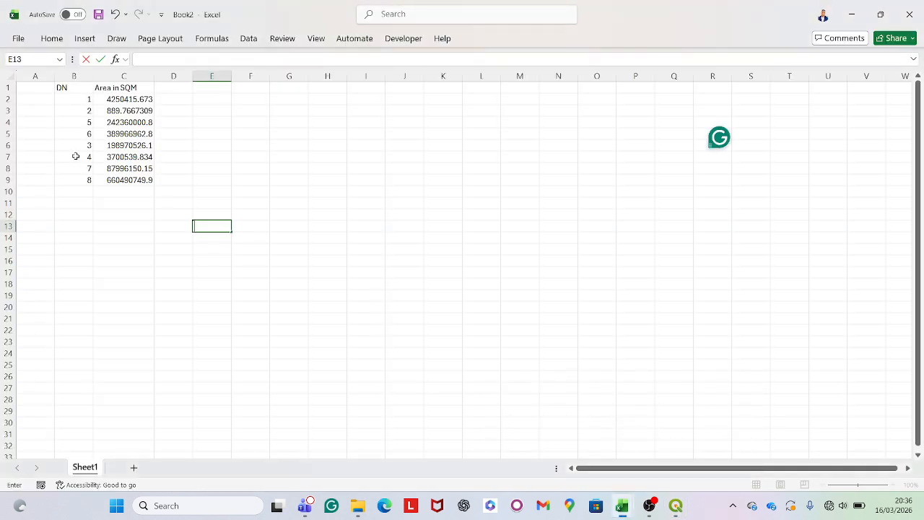
{"action": "left_click", "coordinate": [36, 99]}
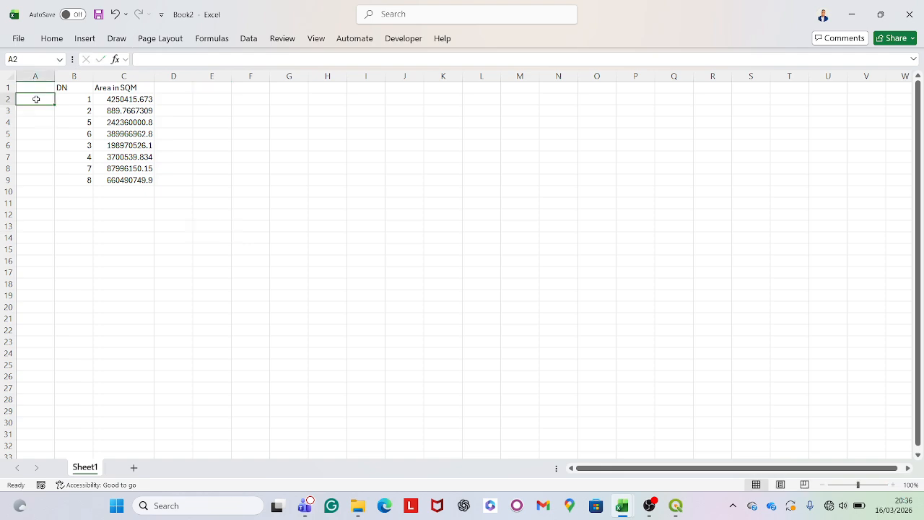
{"action": "key", "text": "ctrl+v"}
{"action": "left_click", "coordinate": [203, 272]}
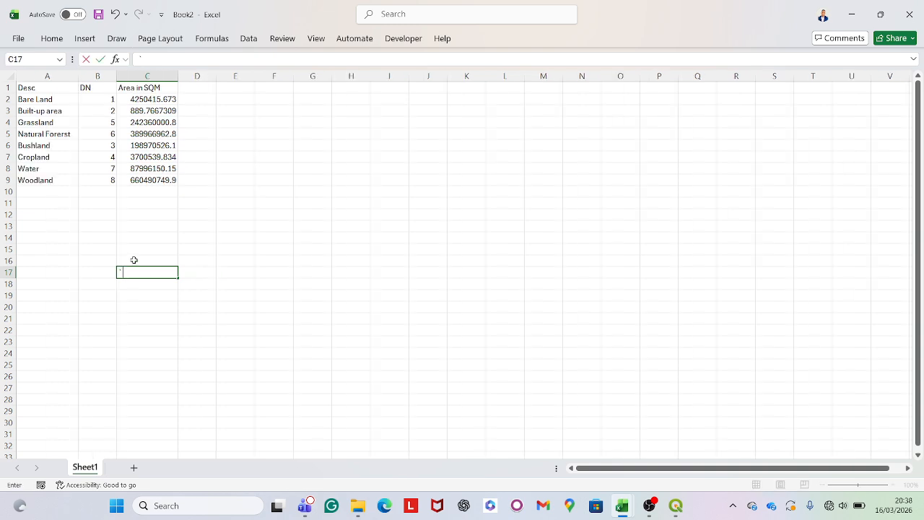
{"action": "type", "text": "`"}
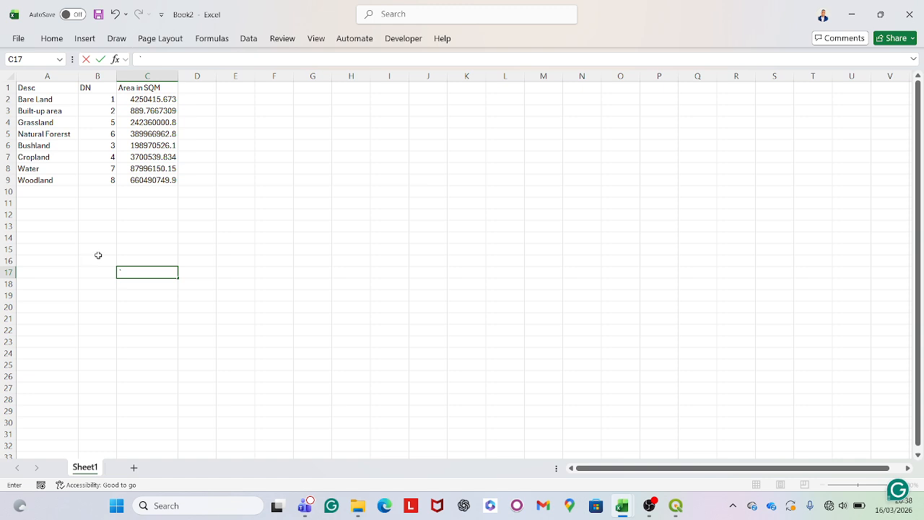
Clear the stray character from cell C17 and widen the Area in SQM column
{"action": "key", "text": "BackSpace"}
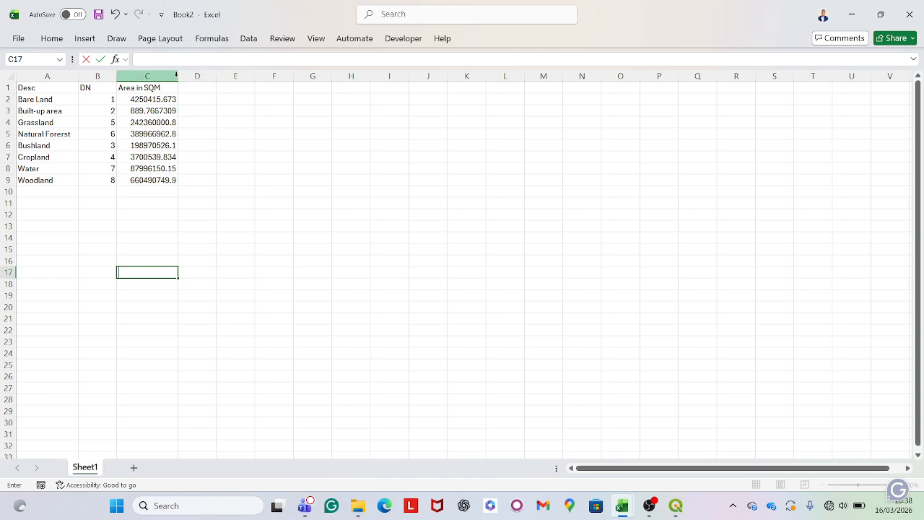
{"action": "left_click", "coordinate": [196, 123]}
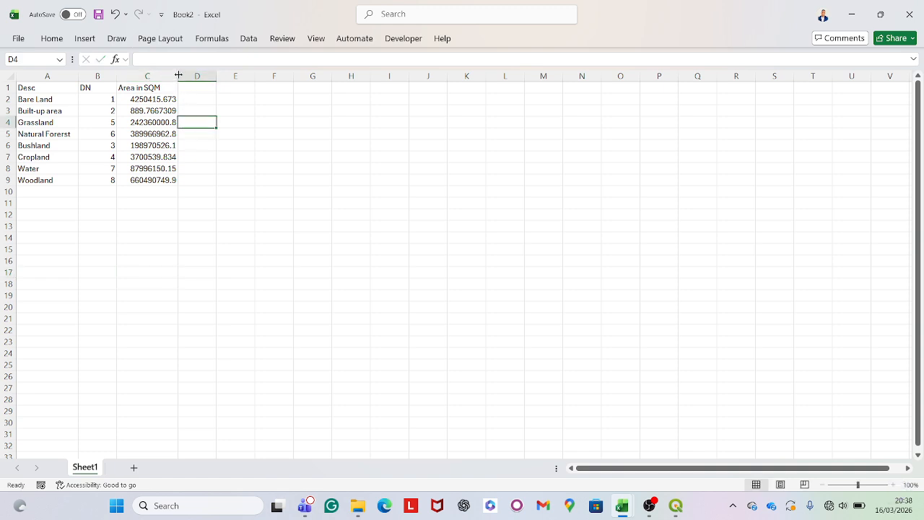
{"action": "left_click_drag", "start_coordinate": [178, 75], "coordinate": [206, 75]}
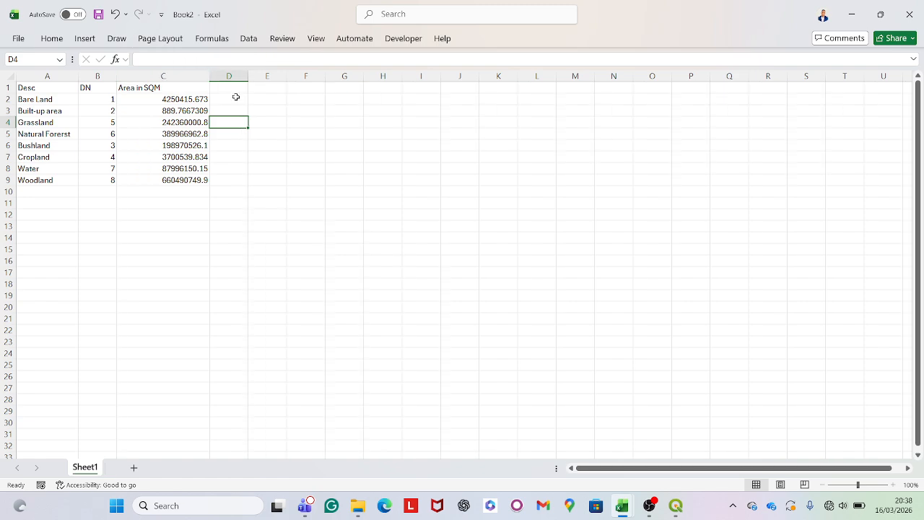
Enter the header "Area in SQK" in cell D1 and widen column D to fit it
{"action": "left_click", "coordinate": [236, 88]}
{"action": "type", "text": "A"}
{"action": "key", "text": "Caps_Lock"}
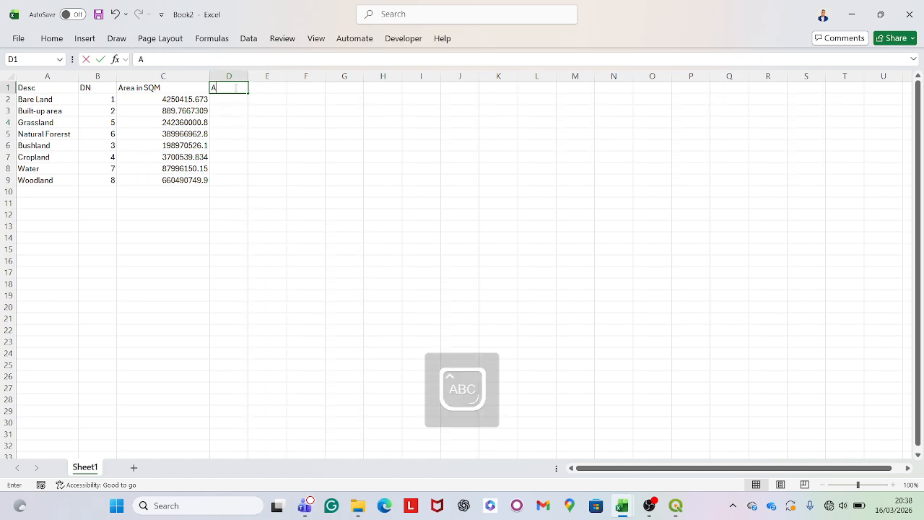
{"action": "type", "text": "r"}
{"action": "key", "text": "BackSpace"}
{"action": "type", "text": "t"}
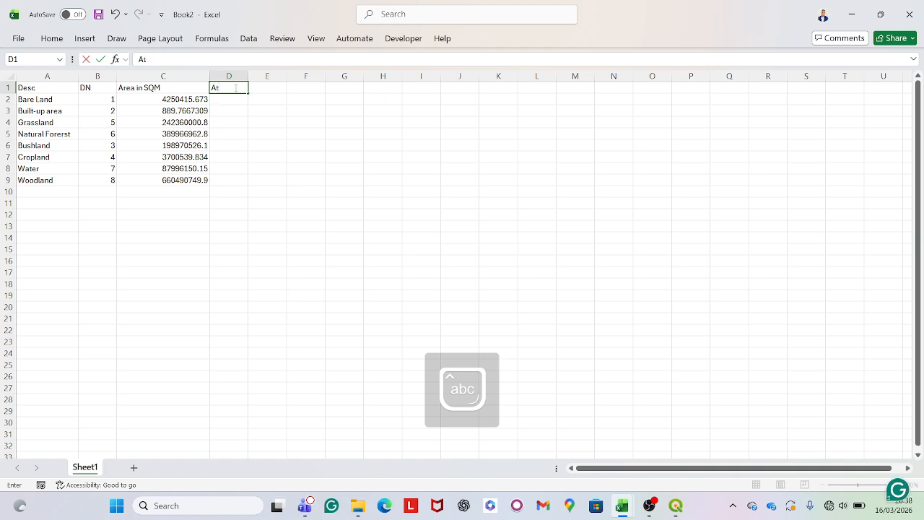
{"action": "key", "text": "BackSpace"}
{"action": "type", "text": "rea in"}
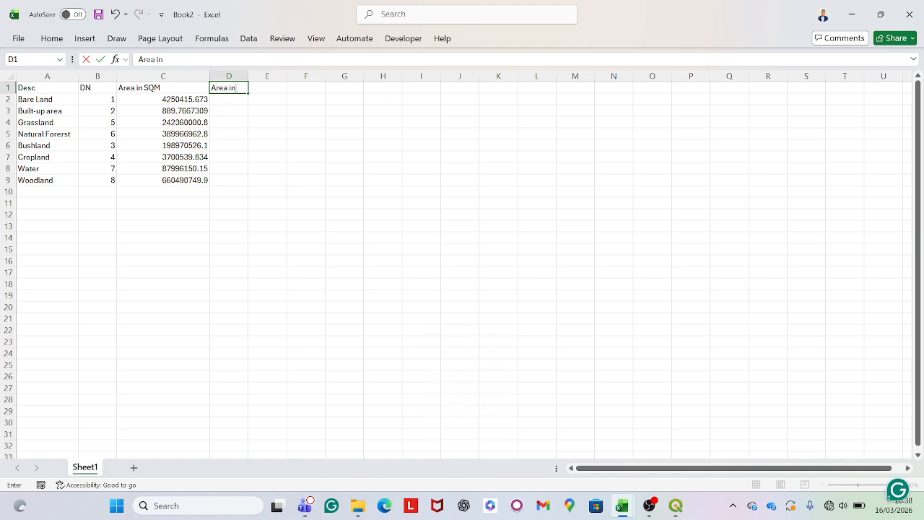
{"action": "key", "text": "Caps_Lock"}
{"action": "type", "text": "SQK"}
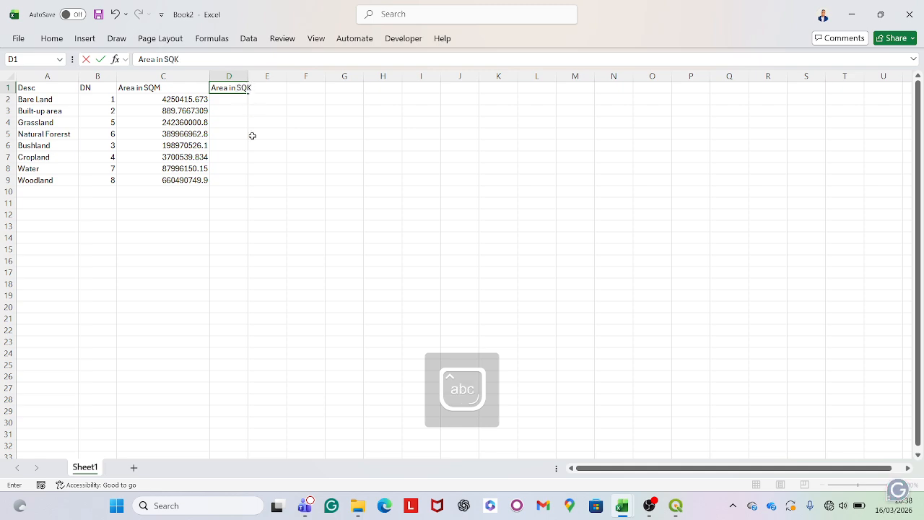
{"action": "left_click", "coordinate": [268, 234]}
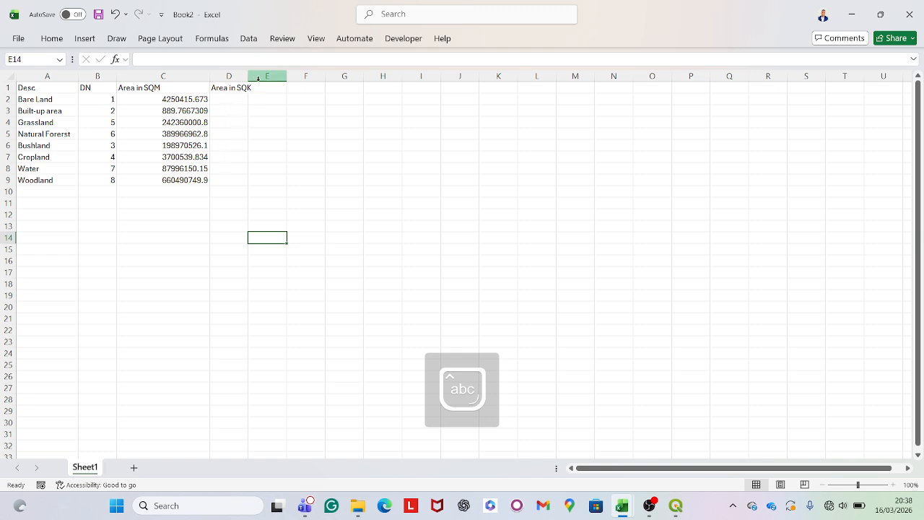
{"action": "left_click_drag", "start_coordinate": [247, 76], "coordinate": [265, 76]}
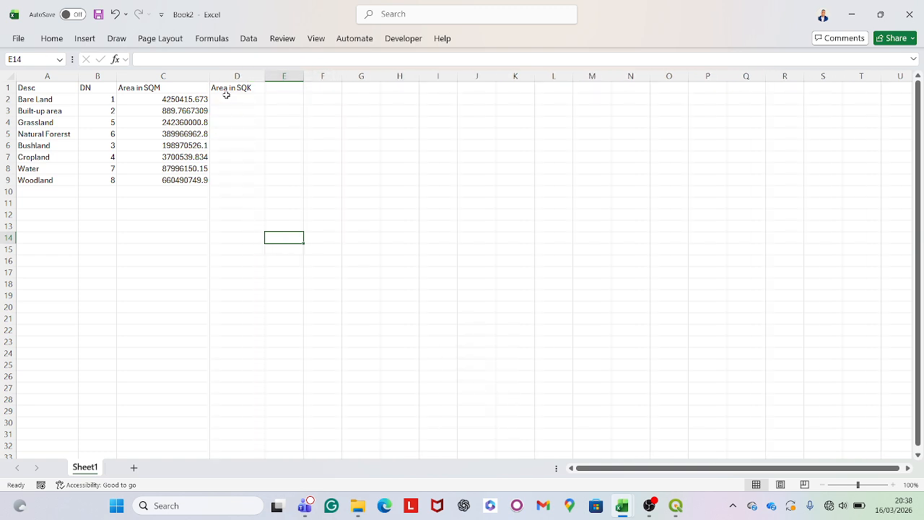
Convert the Bare Land area to square kilometres in cell D2 with the formula =C2/1000000
{"action": "left_click", "coordinate": [225, 97]}
{"action": "type", "text": "="}
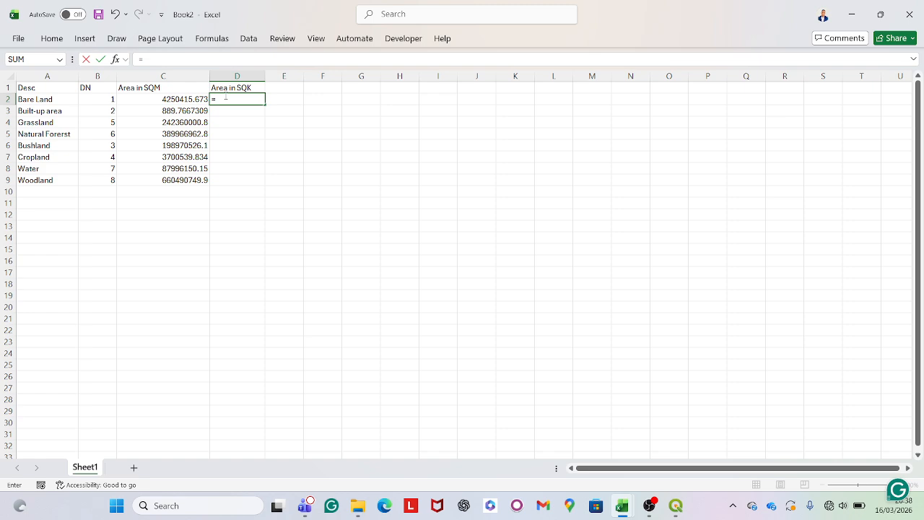
{"action": "left_click", "coordinate": [170, 99]}
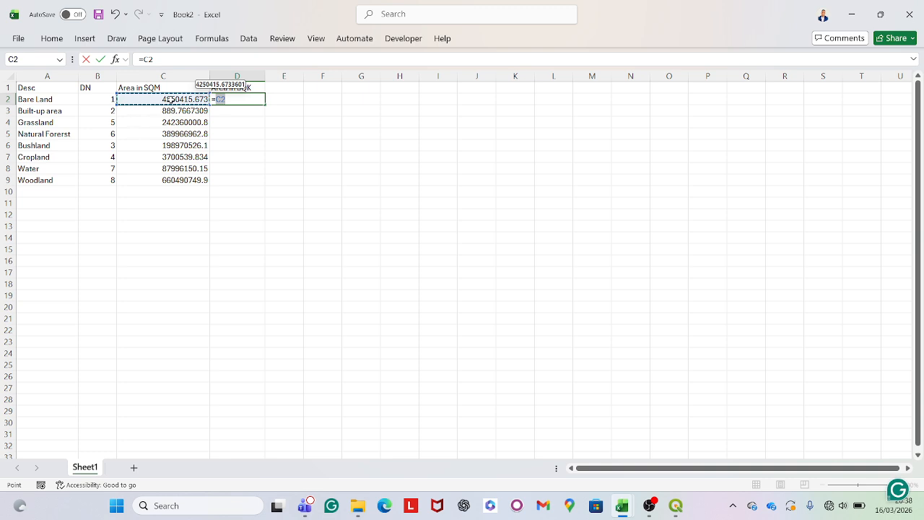
{"action": "type", "text": "/"}
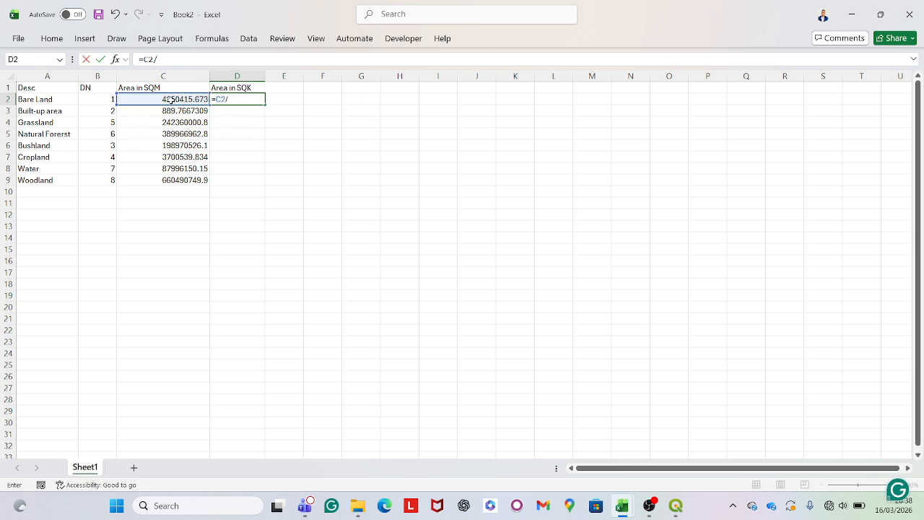
{"action": "type", "text": "1000000"}
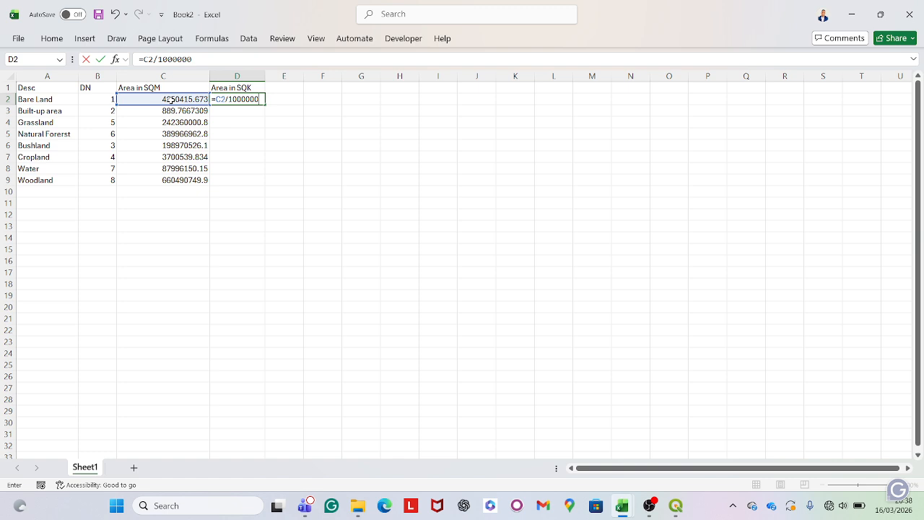
{"action": "key", "text": "Return"}
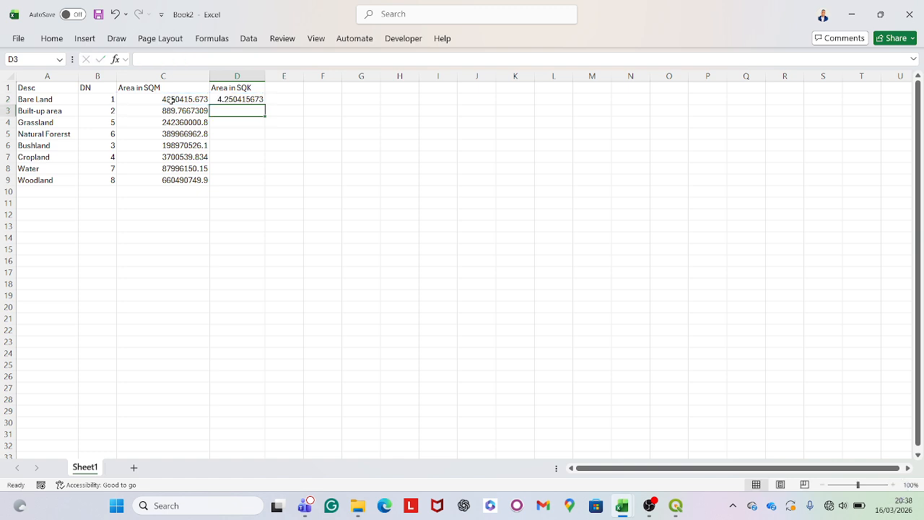
Fill the conversion formula from D2 down through the Woodland row in D9
{"action": "left_click", "coordinate": [255, 101]}
{"action": "left_click", "coordinate": [262, 106]}
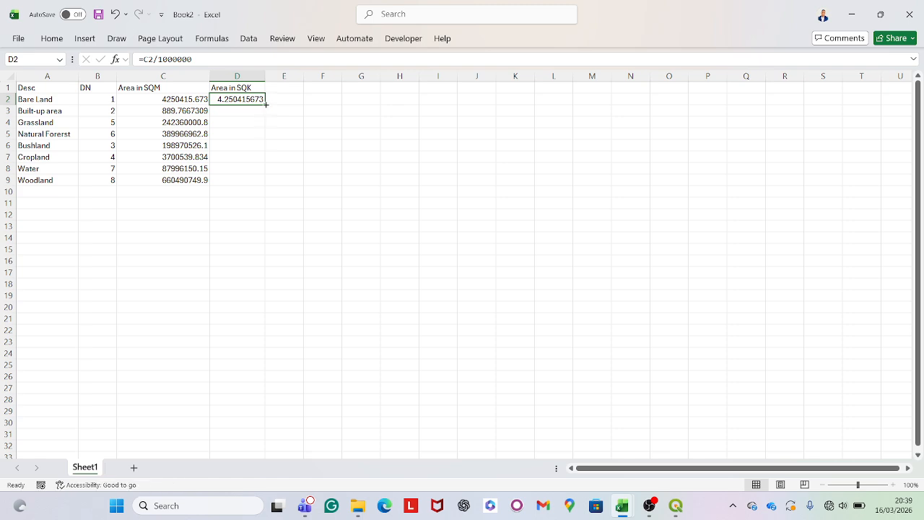
{"action": "double_click", "coordinate": [266, 104]}
{"action": "left_click", "coordinate": [311, 198]}
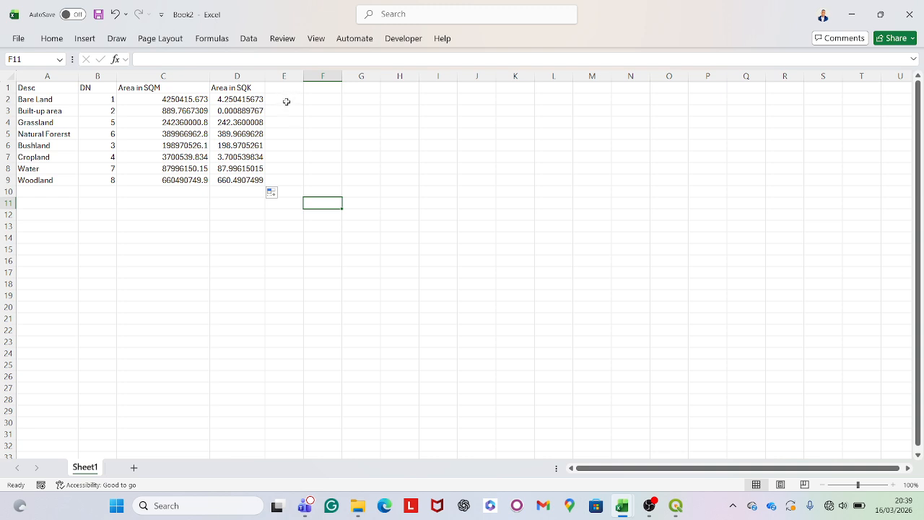
Format the whole of column E as Percentage and select cell E2
{"action": "left_click", "coordinate": [284, 76]}
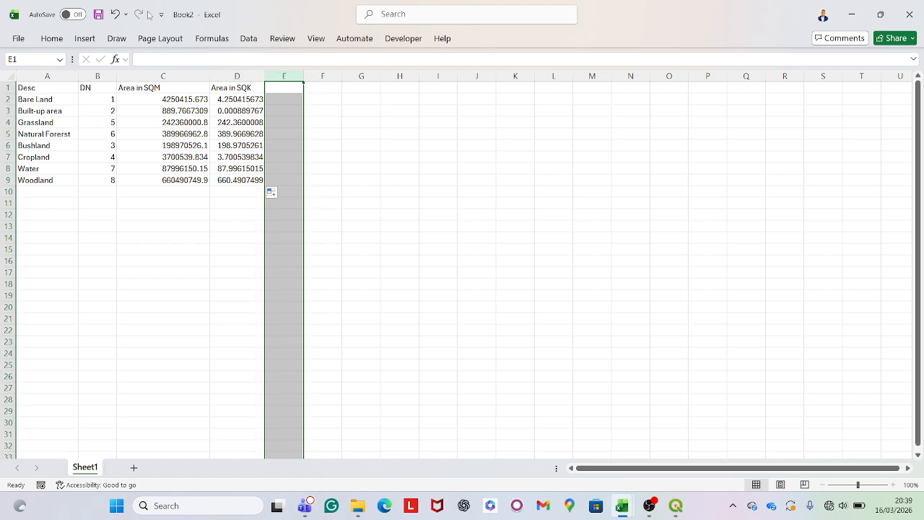
{"action": "left_click", "coordinate": [52, 39]}
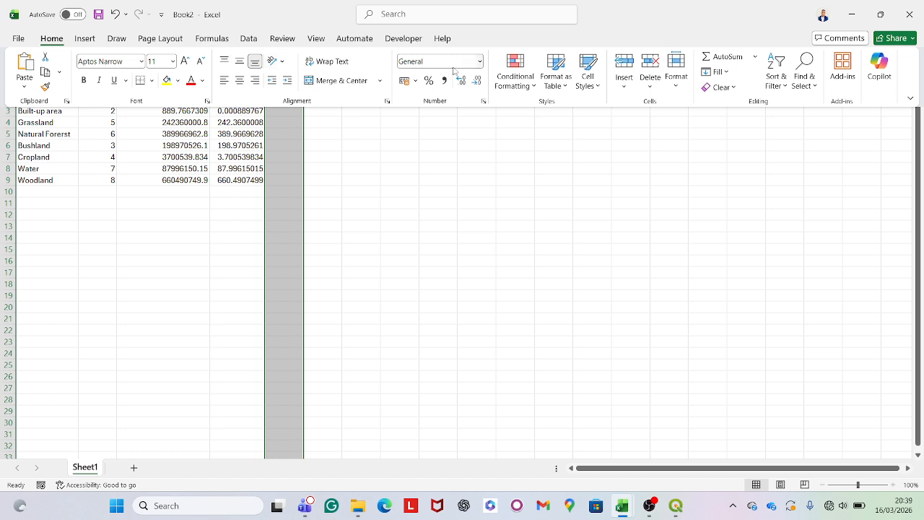
{"action": "left_click", "coordinate": [479, 62]}
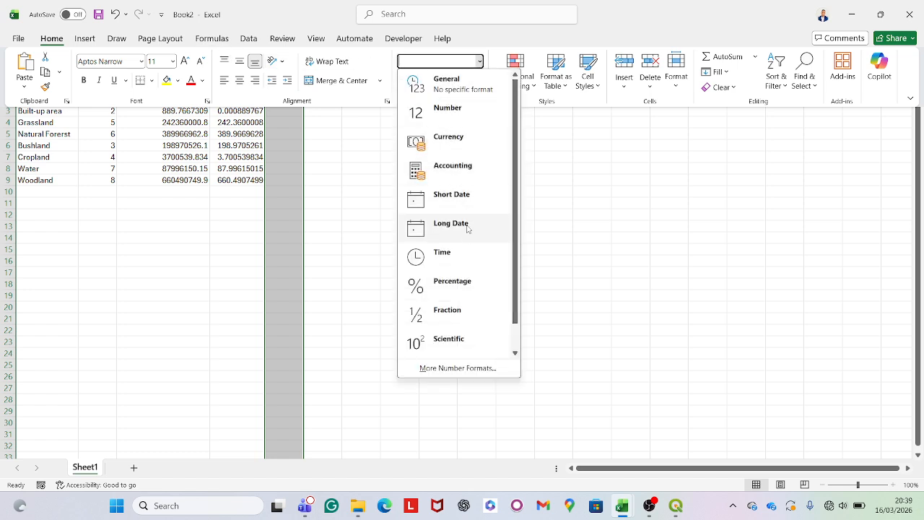
{"action": "left_click", "coordinate": [459, 286]}
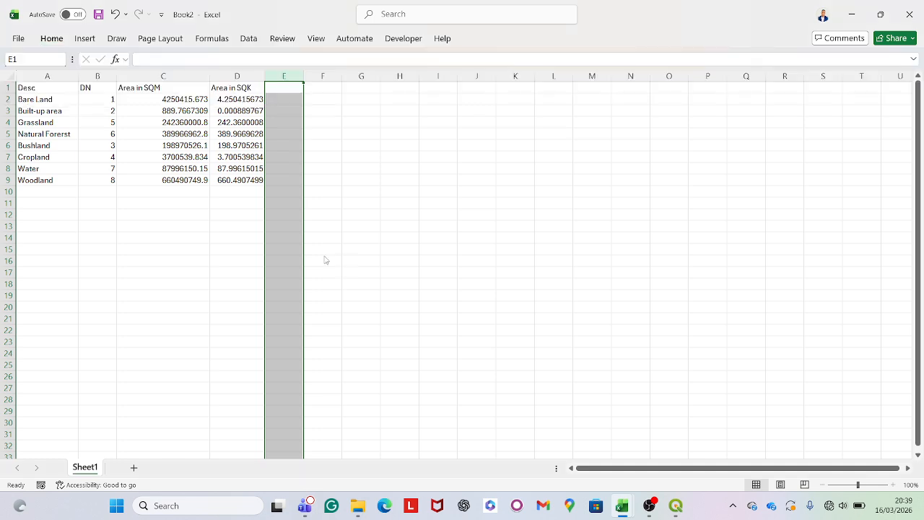
{"action": "left_click", "coordinate": [287, 99]}
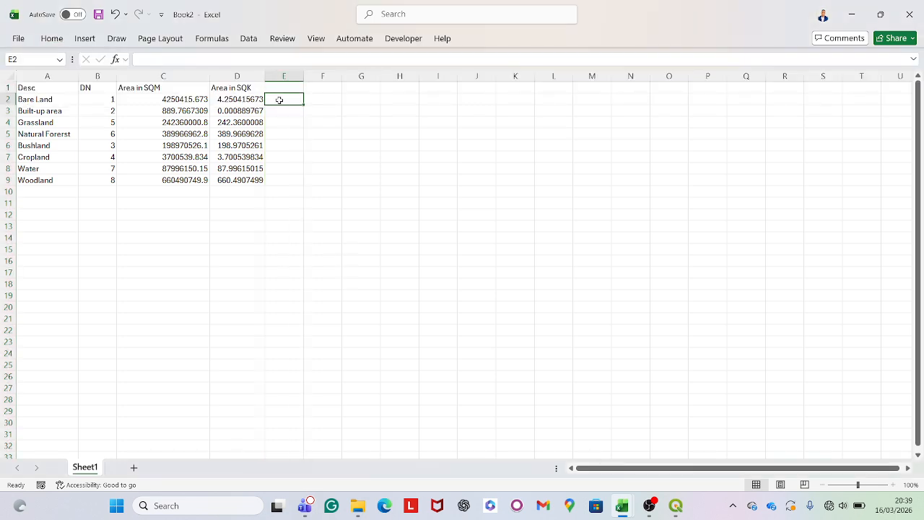
Total the square-kilometre areas D2 through D9 in cell D10 with the SUM function
{"action": "left_click", "coordinate": [229, 193]}
{"action": "type", "text": "="}
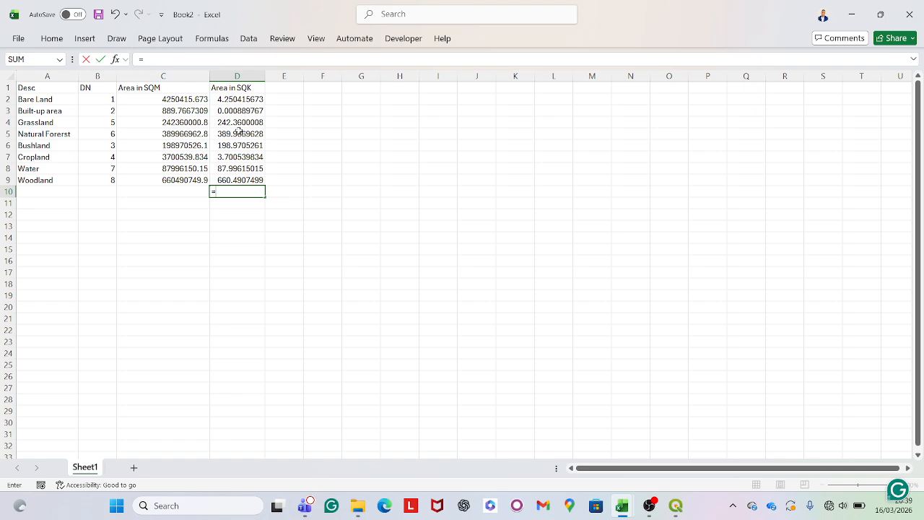
{"action": "type", "text": "sum"}
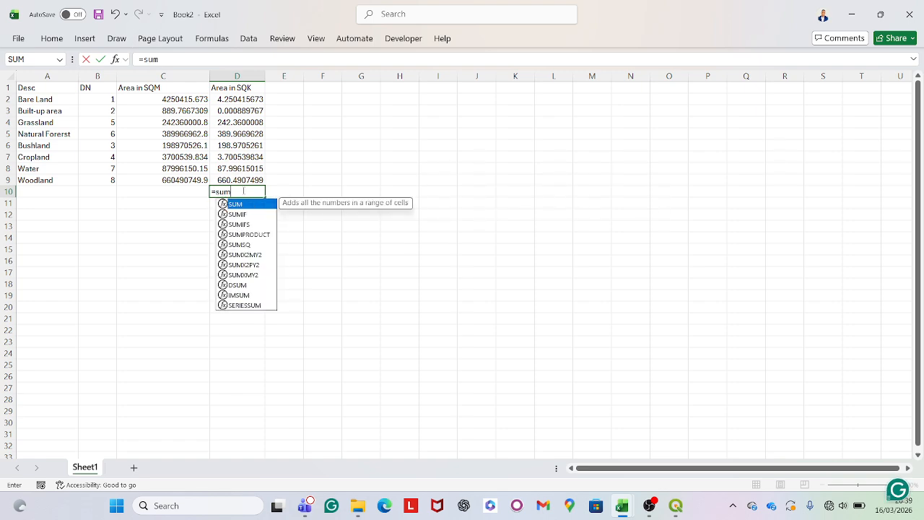
{"action": "key", "text": "Tab"}
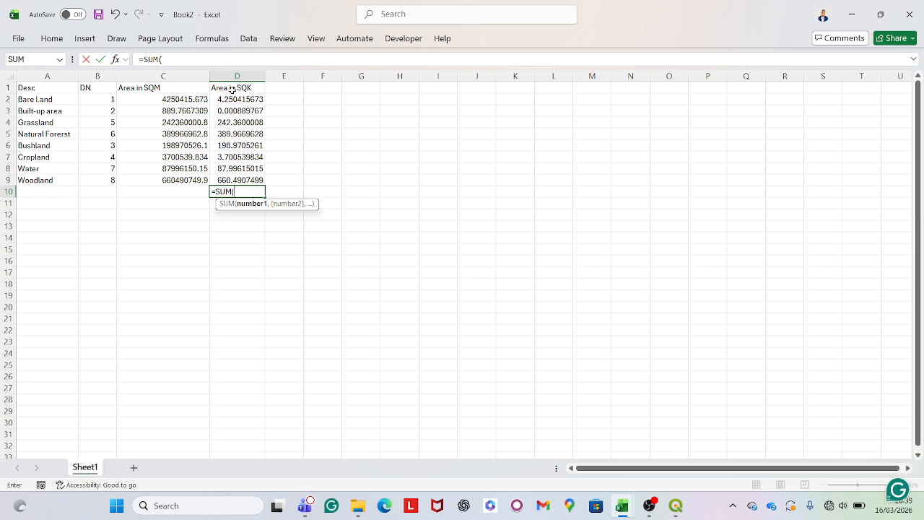
{"action": "left_click_drag", "start_coordinate": [233, 98], "coordinate": [238, 178]}
{"action": "key", "text": "ctrl+v"}
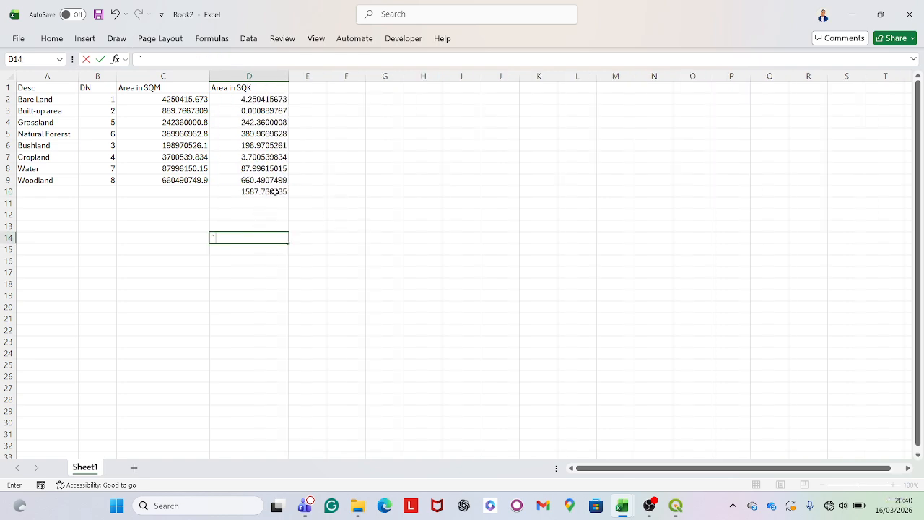
Calculate Bare Land's share of the total area in cell E2 with the formula =D2/1587.736235
{"action": "left_click", "coordinate": [272, 191]}
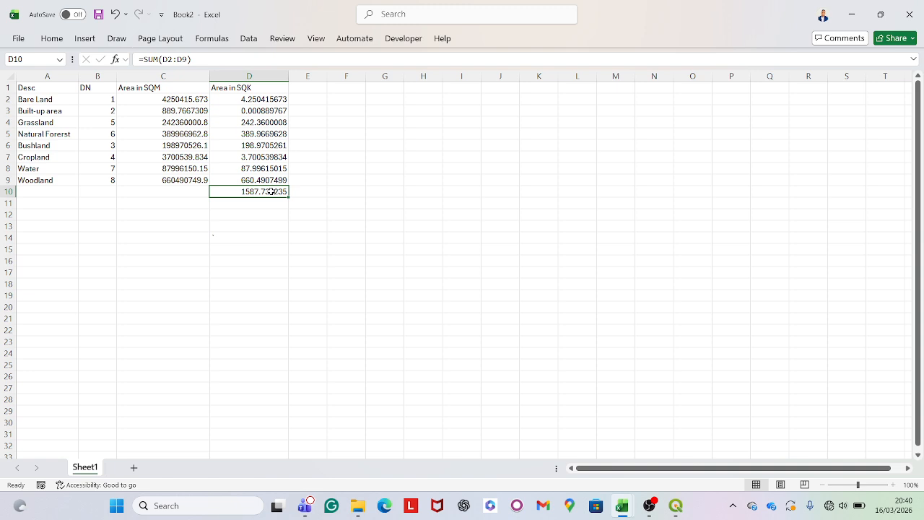
{"action": "left_click", "coordinate": [312, 100]}
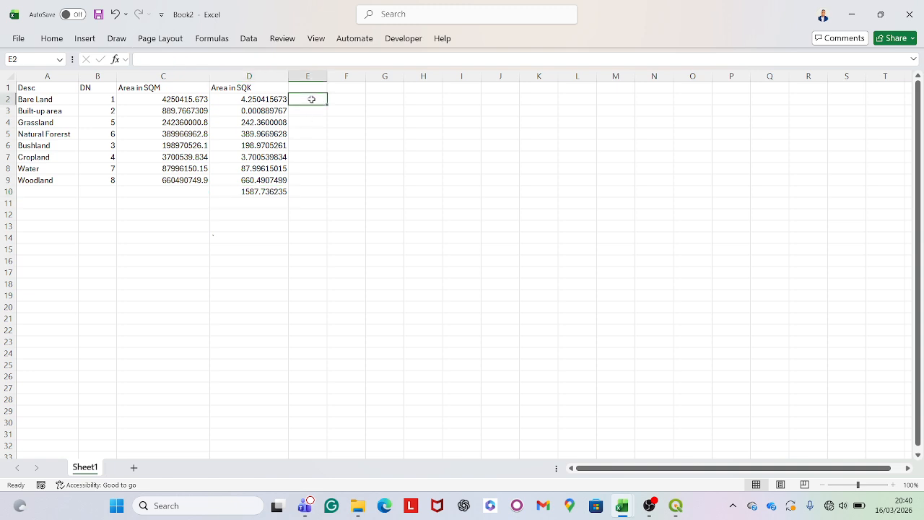
{"action": "left_click", "coordinate": [265, 194]}
{"action": "right_click", "coordinate": [274, 197]}
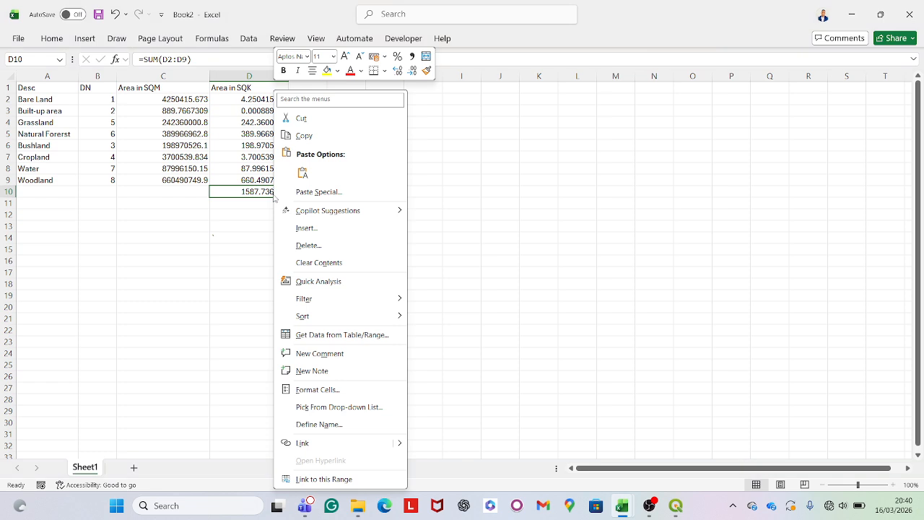
{"action": "left_click", "coordinate": [304, 135]}
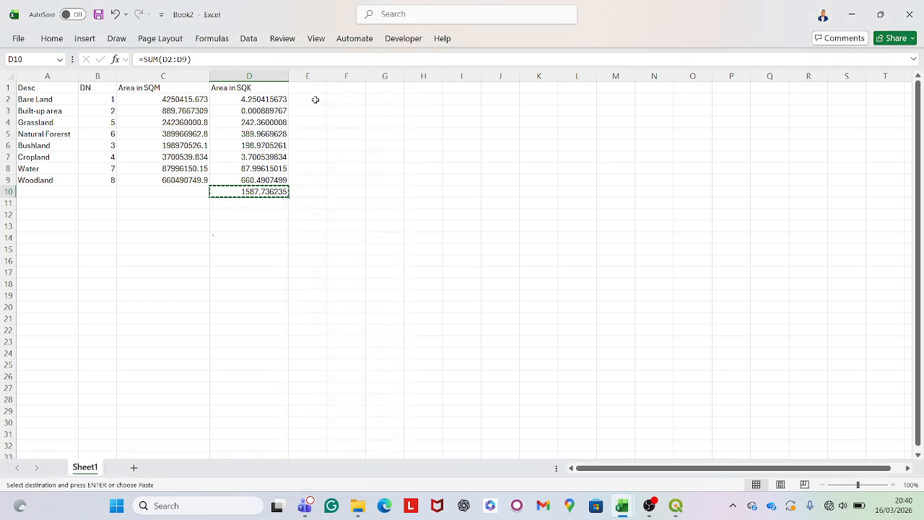
{"action": "left_click", "coordinate": [315, 99]}
{"action": "type", "text": "="}
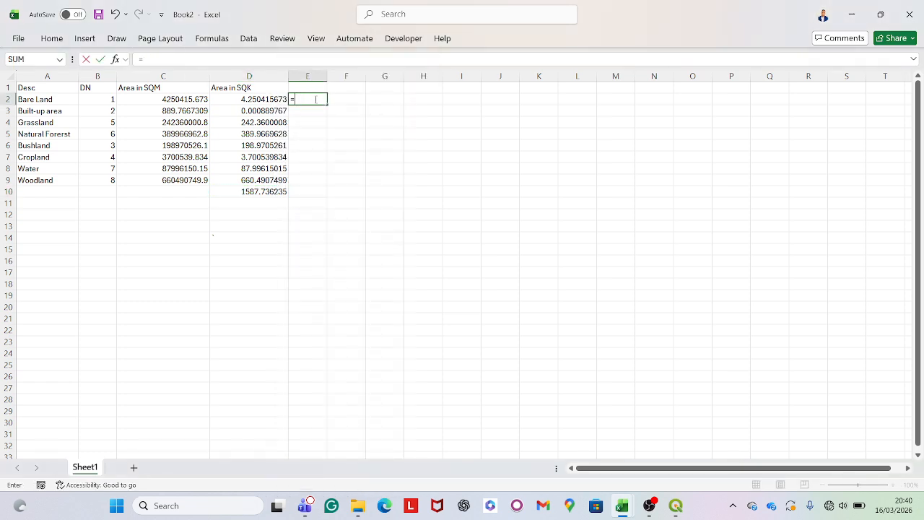
{"action": "left_click", "coordinate": [269, 98]}
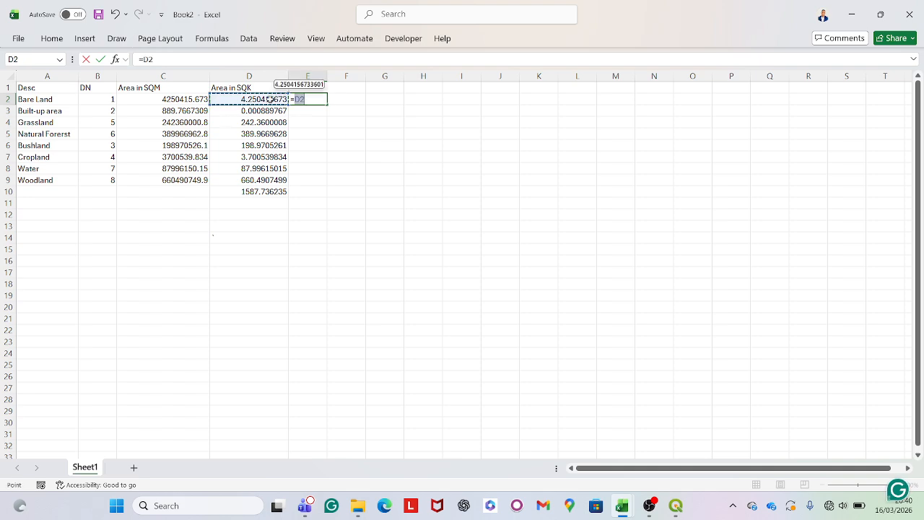
{"action": "type", "text": "/"}
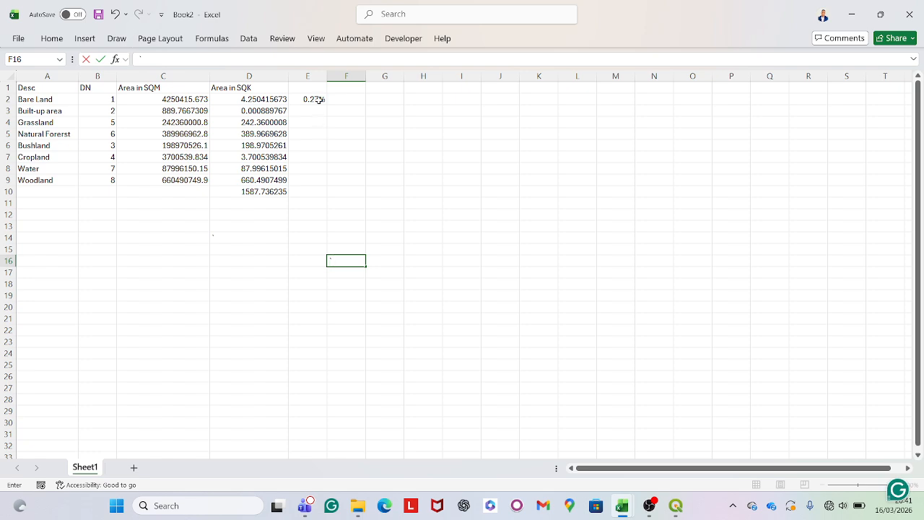
Fill the percentage formula from E2 down through the Woodland row in E9
{"action": "left_click", "coordinate": [319, 100]}
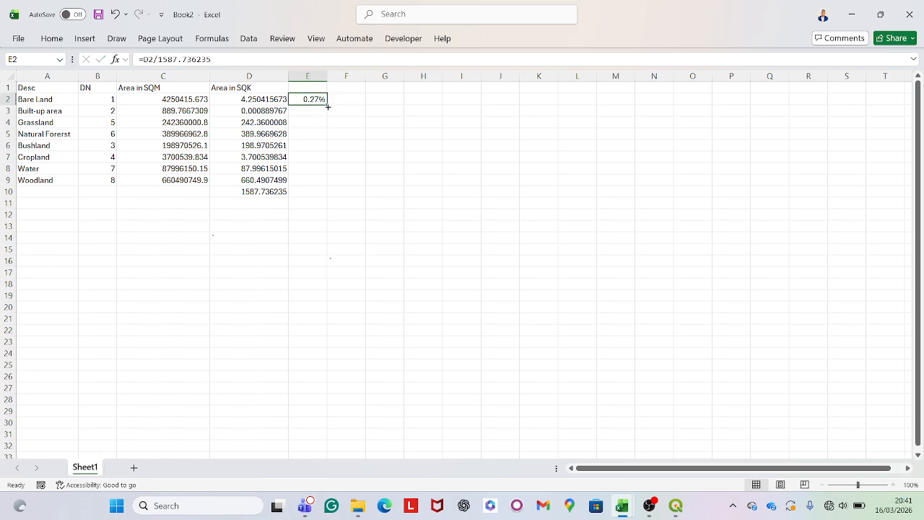
{"action": "double_click", "coordinate": [326, 105]}
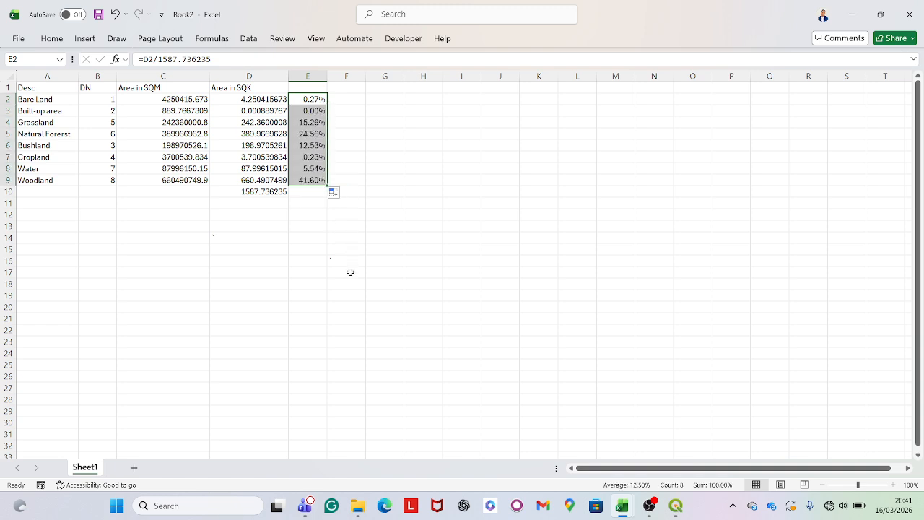
{"action": "left_click", "coordinate": [297, 279]}
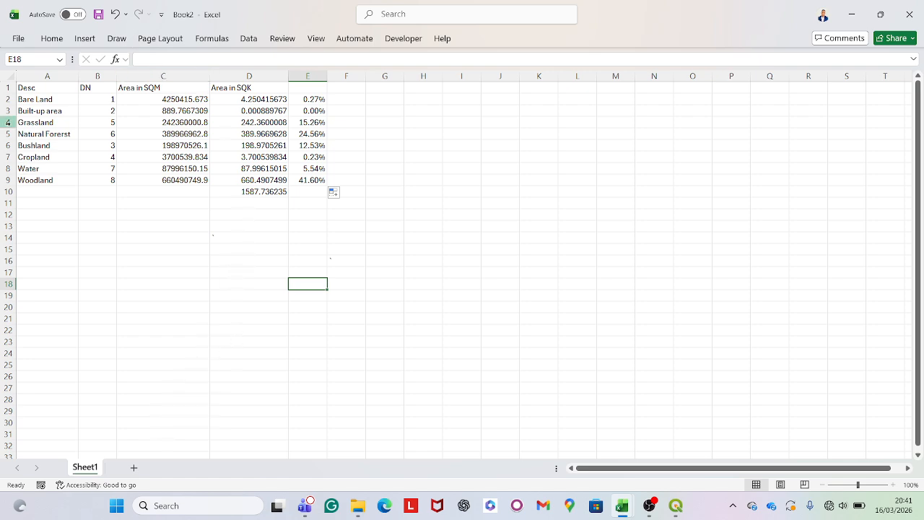
Insert a 2-D clustered bar chart from the class names in A2:A9 and the percentages in E2:E9
{"action": "left_click_drag", "start_coordinate": [38, 99], "coordinate": [47, 186]}
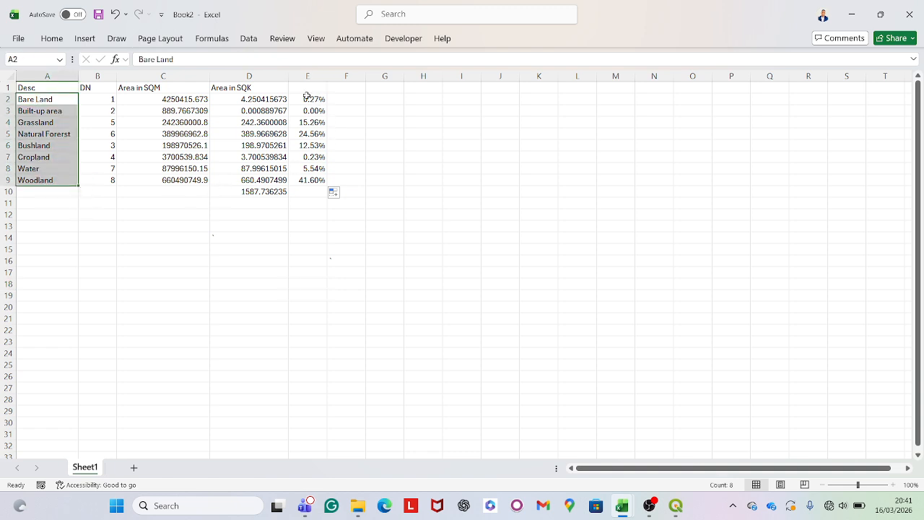
{"action": "mouse_move", "coordinate": [307, 96]}
{"action": "left_mouse_down"}
{"action": "mouse_move", "coordinate": [321, 197]}
{"action": "mouse_move", "coordinate": [315, 183]}
{"action": "left_mouse_up"}
{"action": "left_click", "coordinate": [51, 38]}
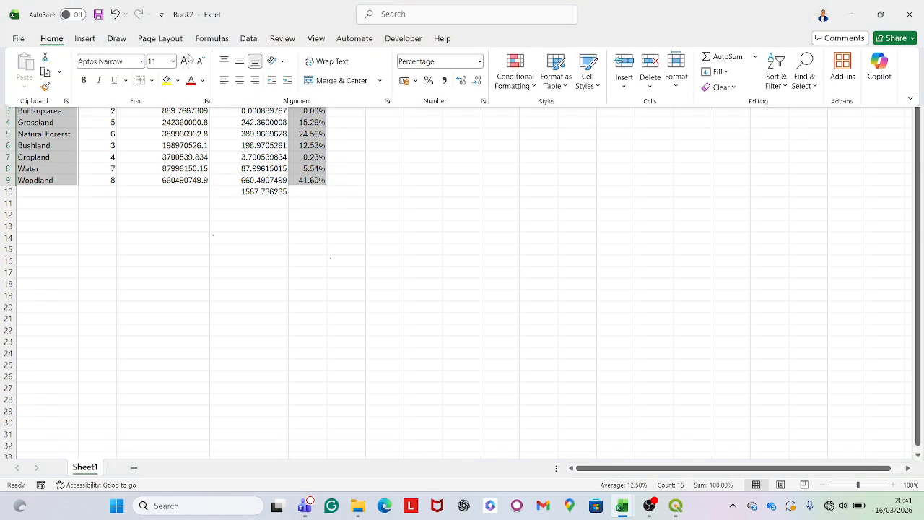
{"action": "left_click", "coordinate": [86, 38]}
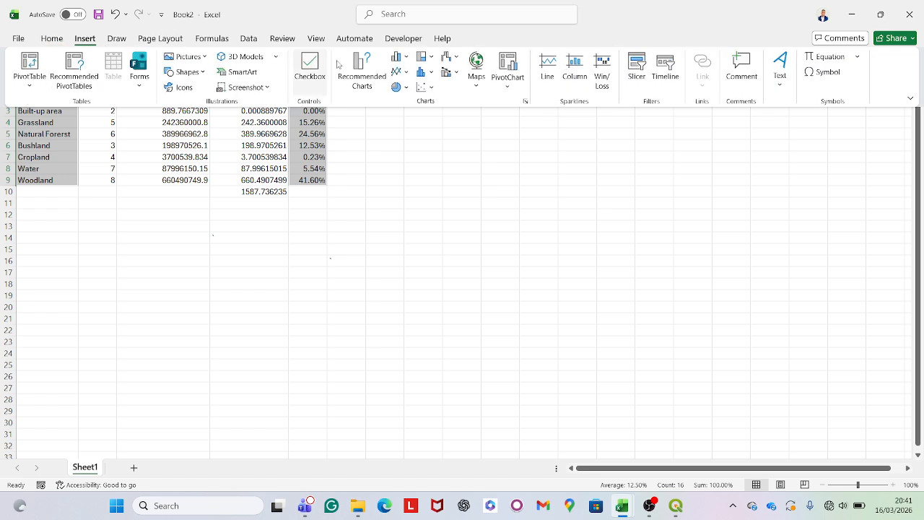
{"action": "left_click", "coordinate": [398, 56]}
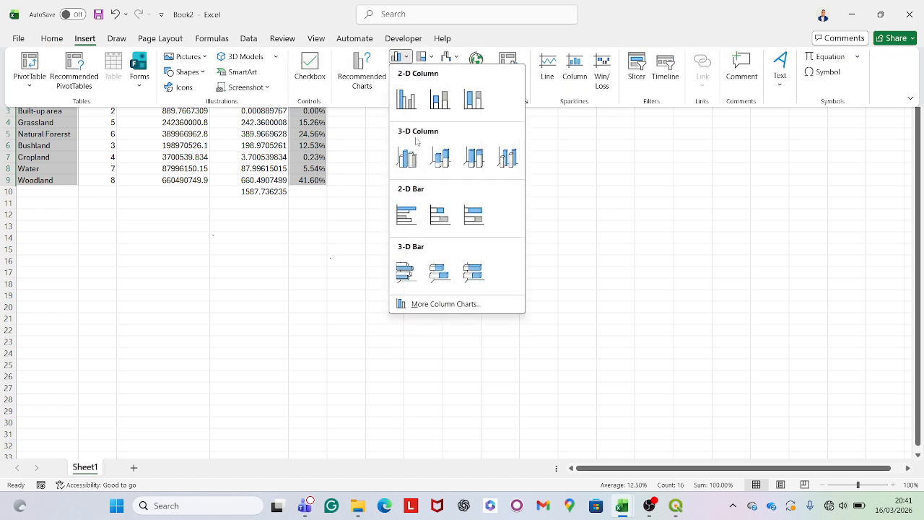
{"action": "left_click", "coordinate": [406, 216]}
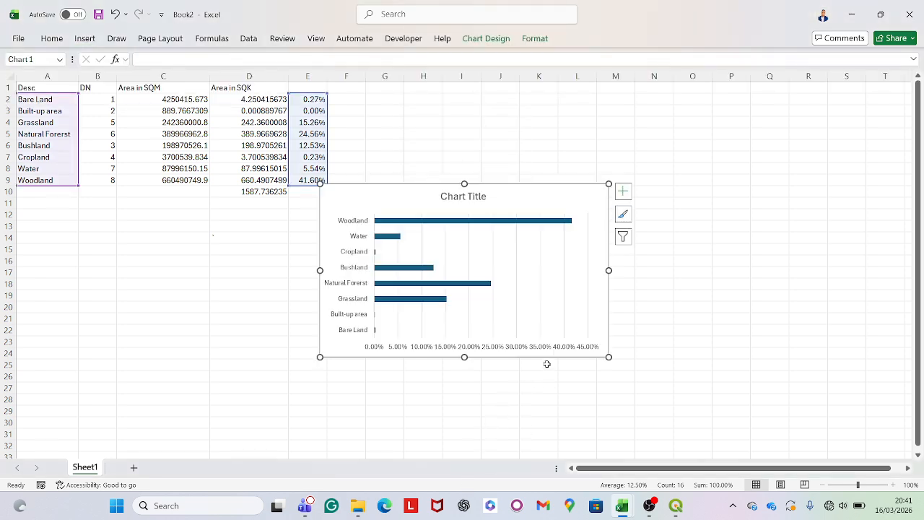
Add data labels to the bars of the land cover percentage chart
{"action": "left_click", "coordinate": [623, 191]}
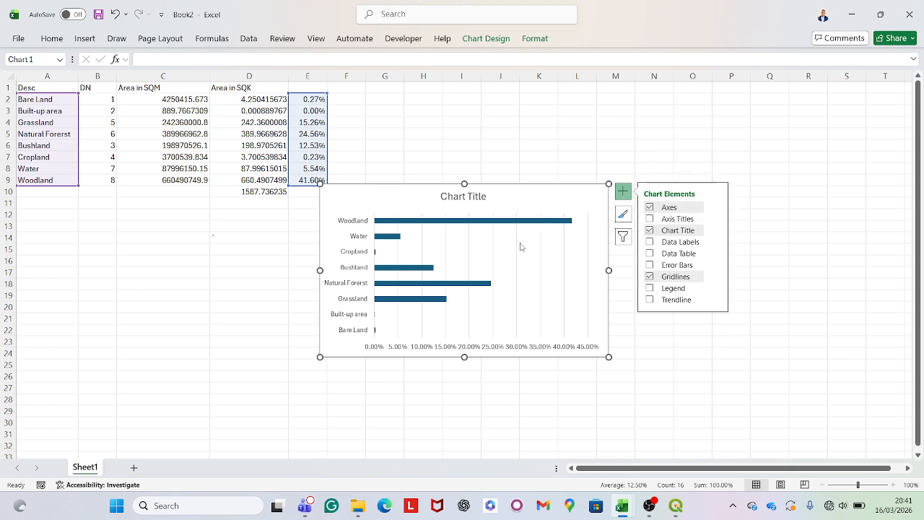
{"action": "left_click", "coordinate": [650, 242]}
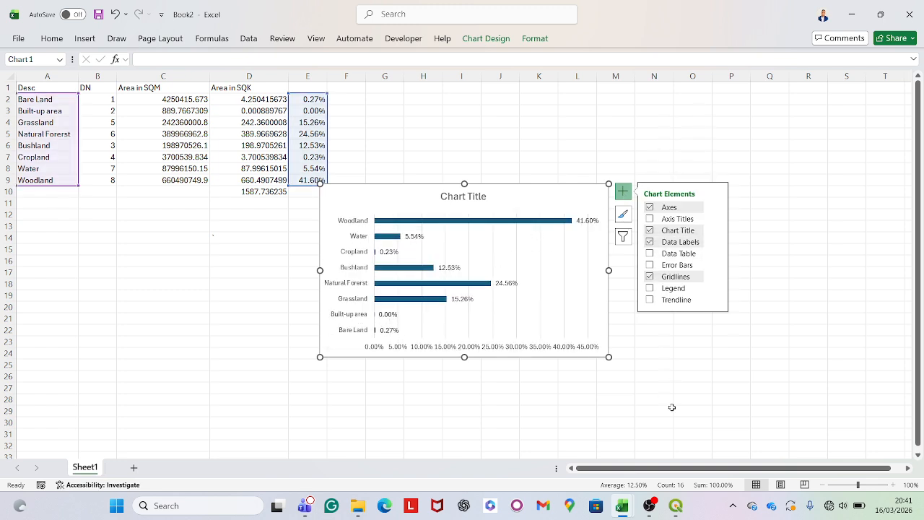
{"action": "left_click", "coordinate": [699, 380]}
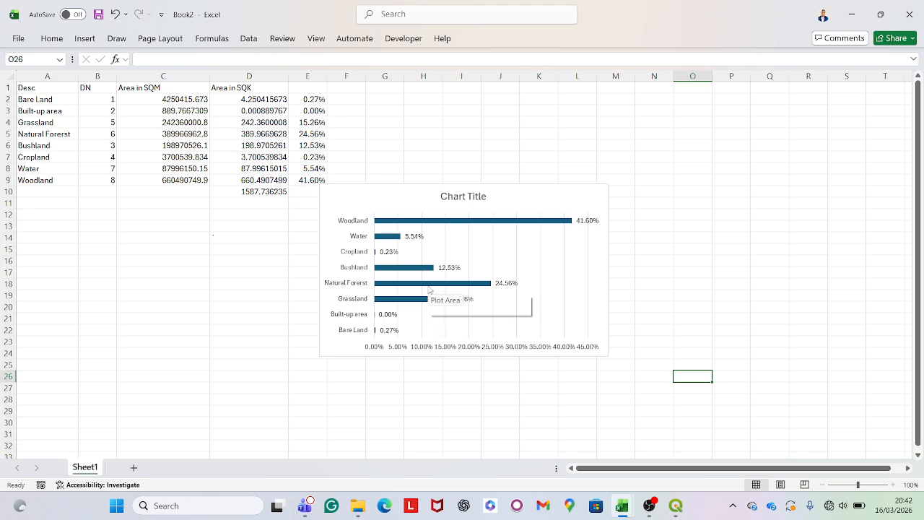
{"action": "mouse_move", "coordinate": [408, 274]}
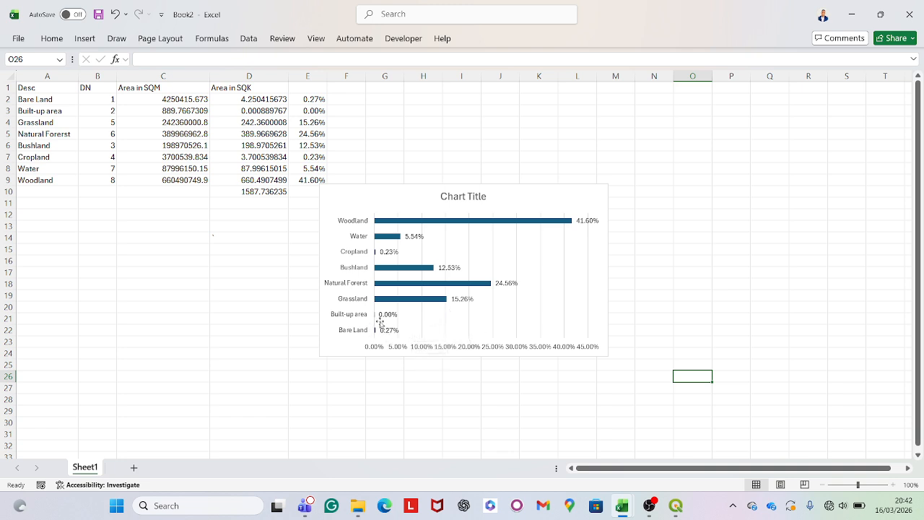
{"action": "mouse_move", "coordinate": [673, 515]}
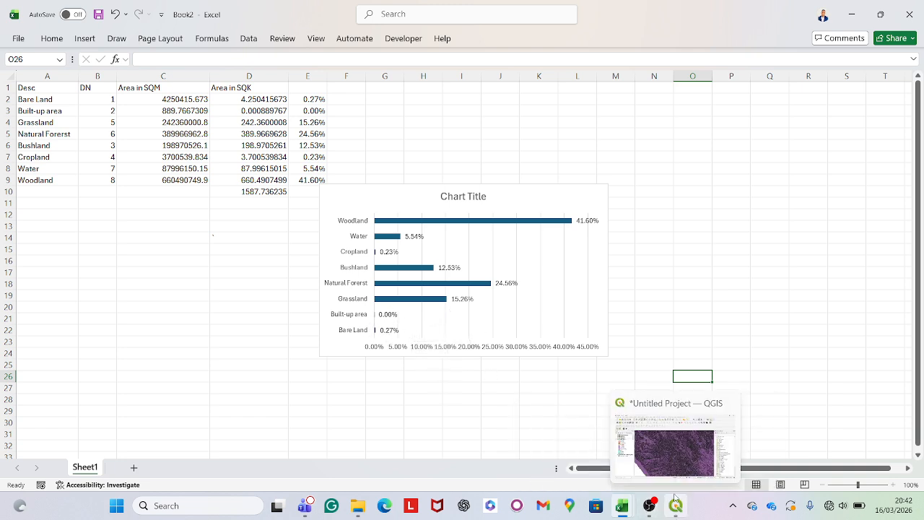
{"action": "left_click", "coordinate": [674, 499]}
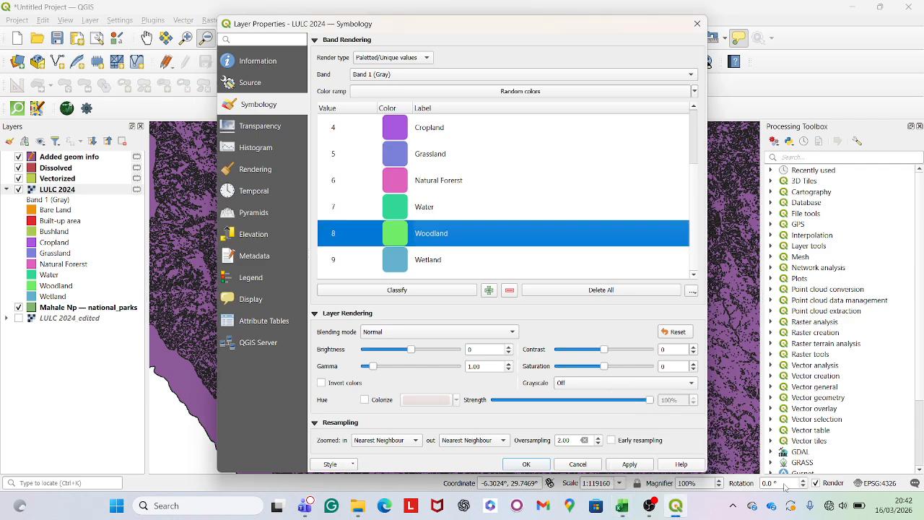
{"action": "left_click", "coordinate": [650, 506]}
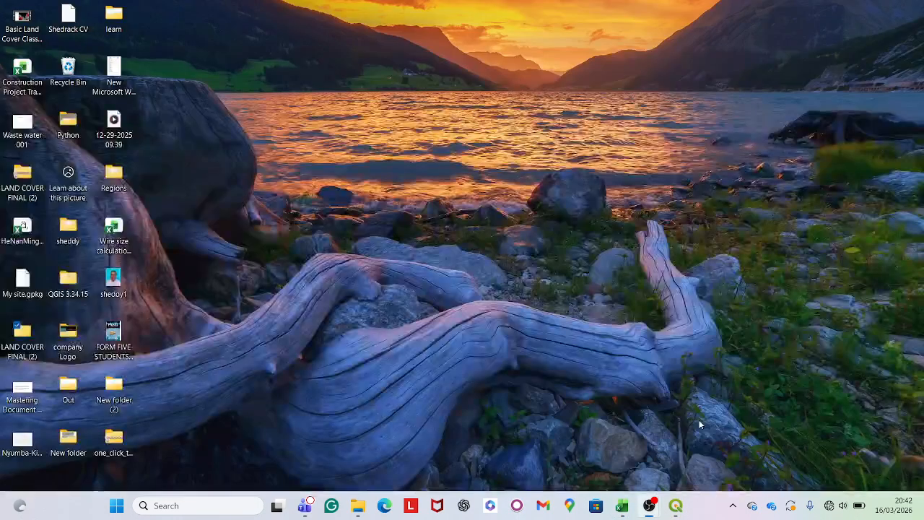